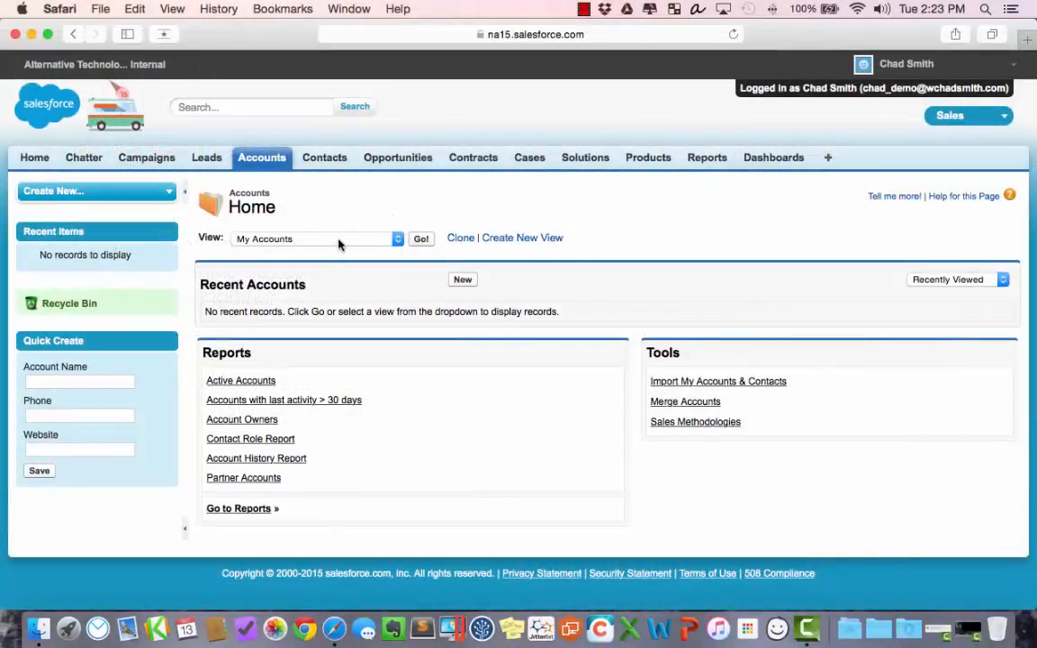
Open the My Accounts list and start a new view named "My Account in California".
click(420, 241)
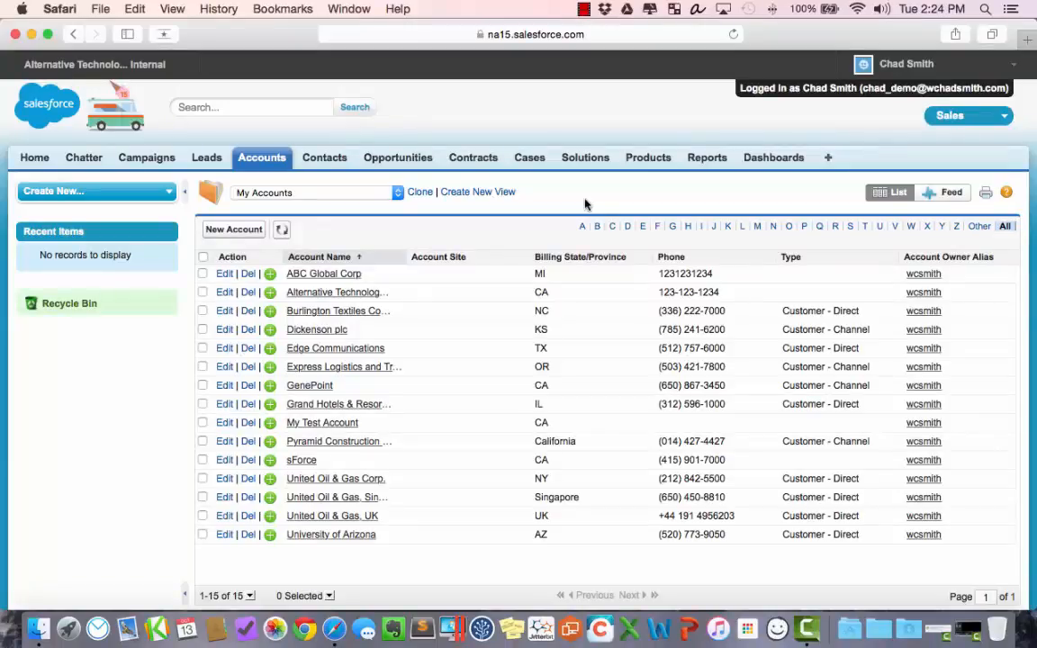
click(484, 192)
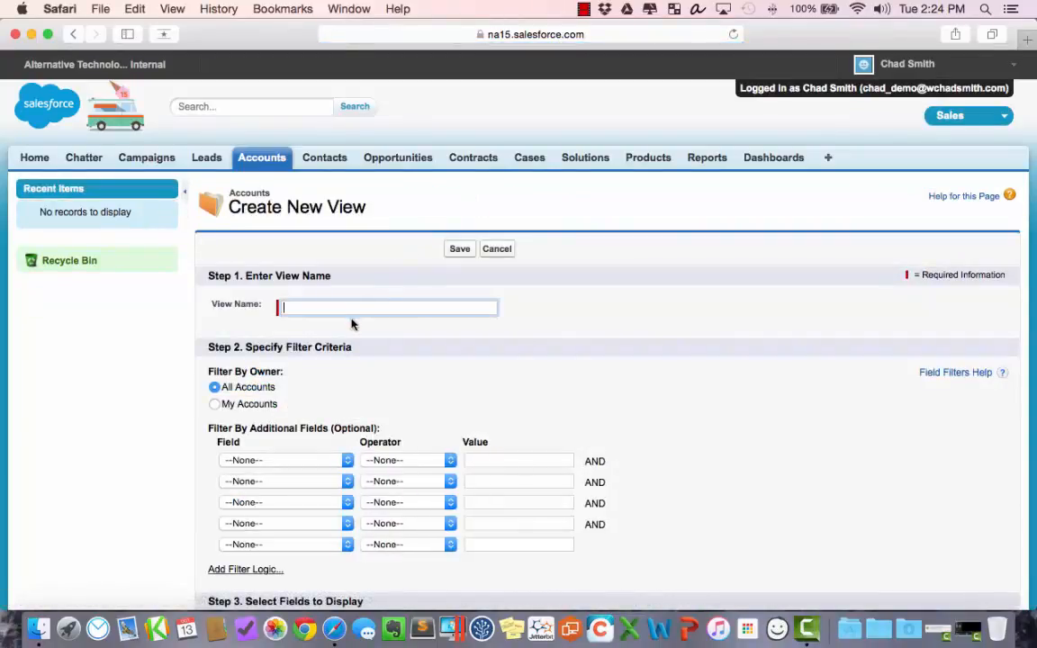
text(My Account in California)
Filter the new view by owner My Accounts and by Billing State/Province equals CA.
scroll(707, 309, down, 2)
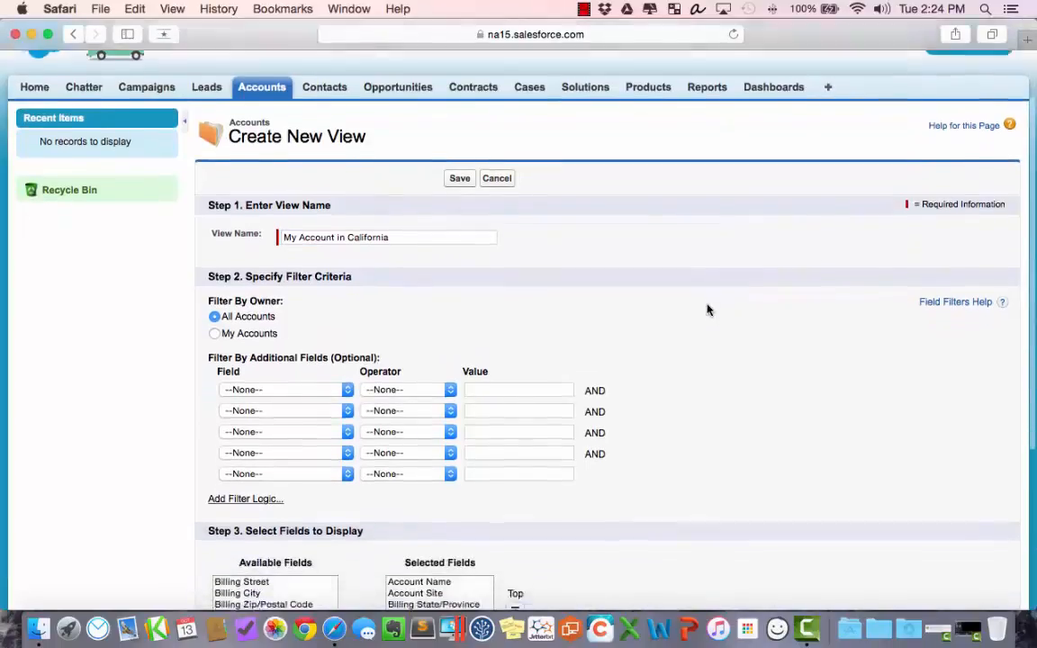
scroll(707, 309, down, 1)
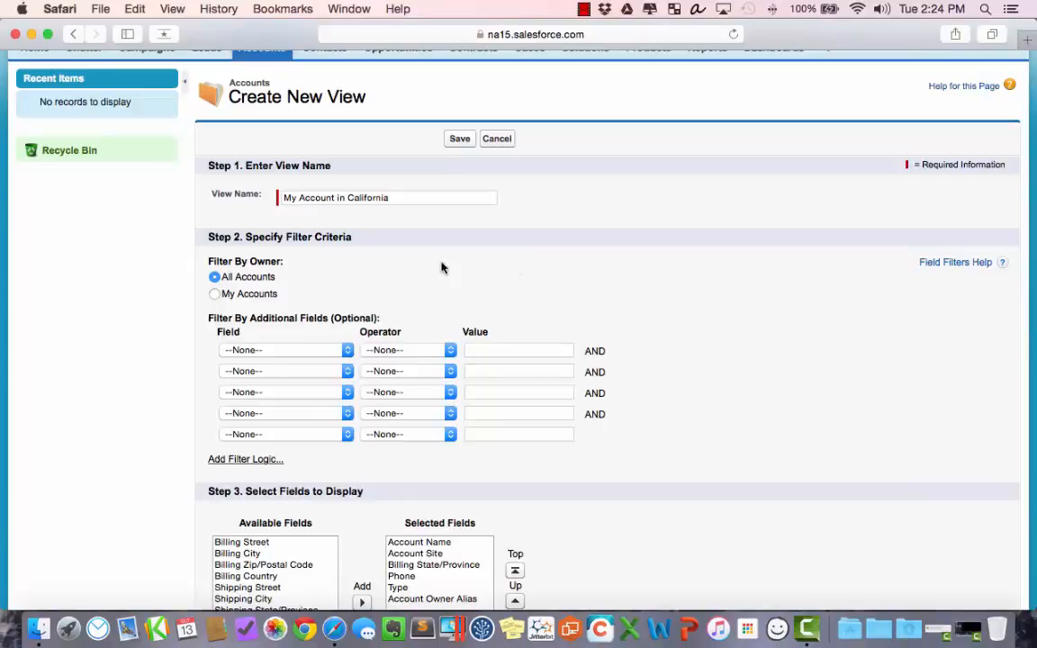
click(250, 296)
scroll(406, 278, down, 1)
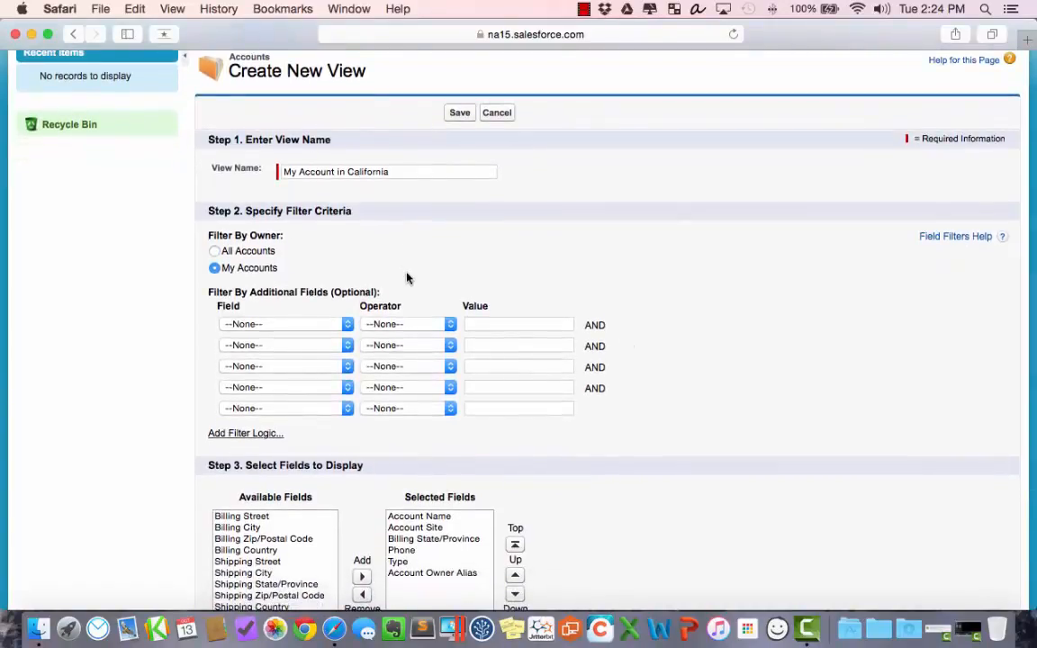
click(259, 326)
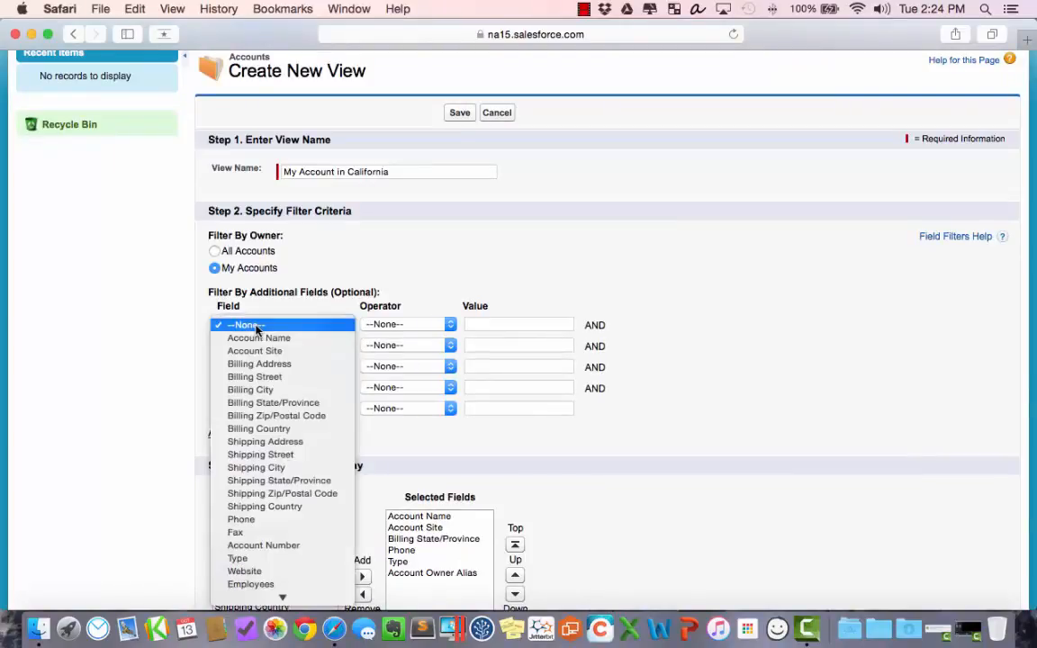
scroll(286, 410, down, 1)
click(288, 395)
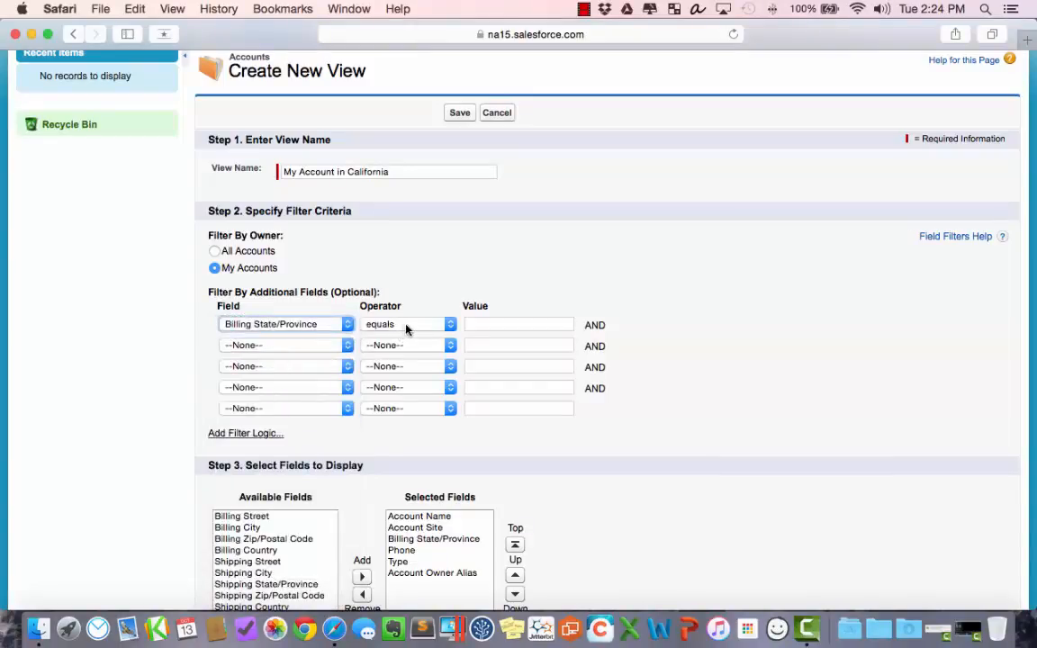
click(483, 322)
text(CA)
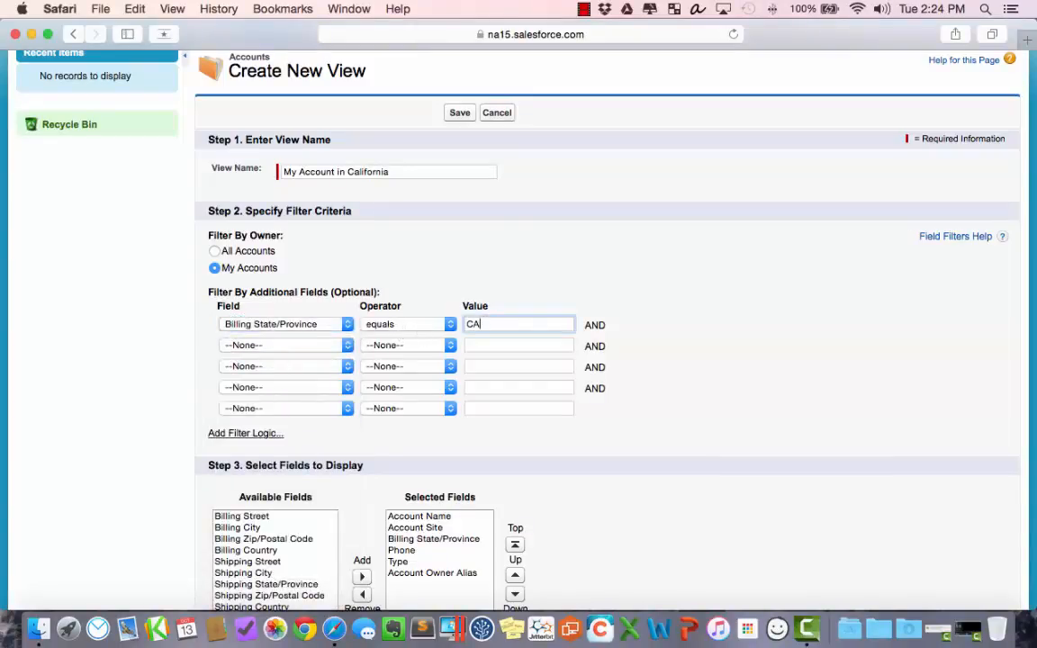
Add the Website field to the view's selected display fields.
scroll(563, 263, down, 2)
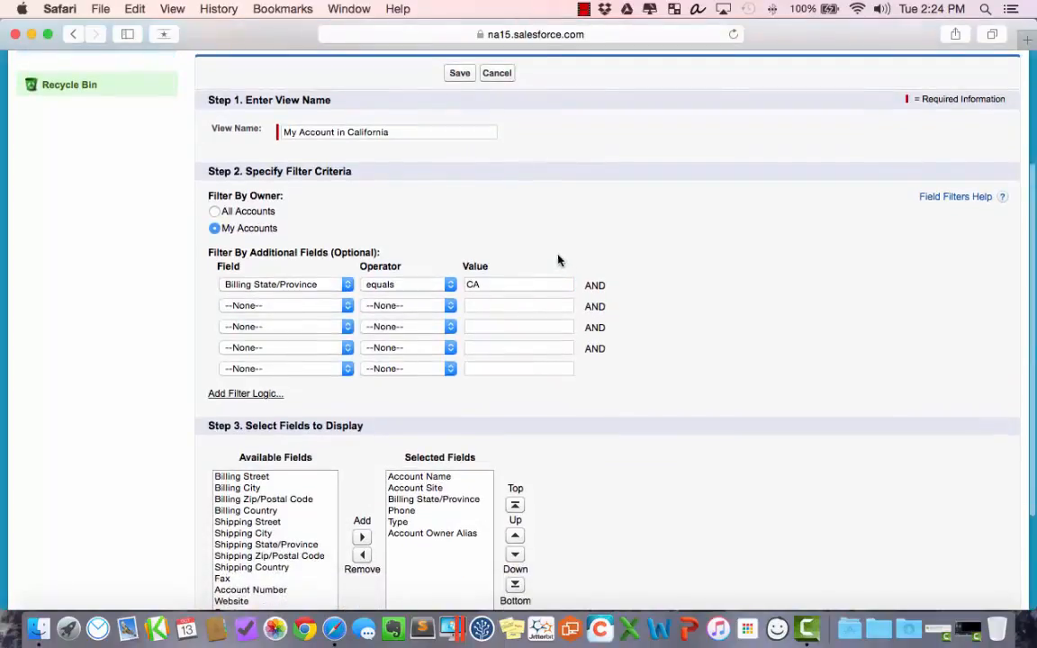
scroll(520, 284, down, 5)
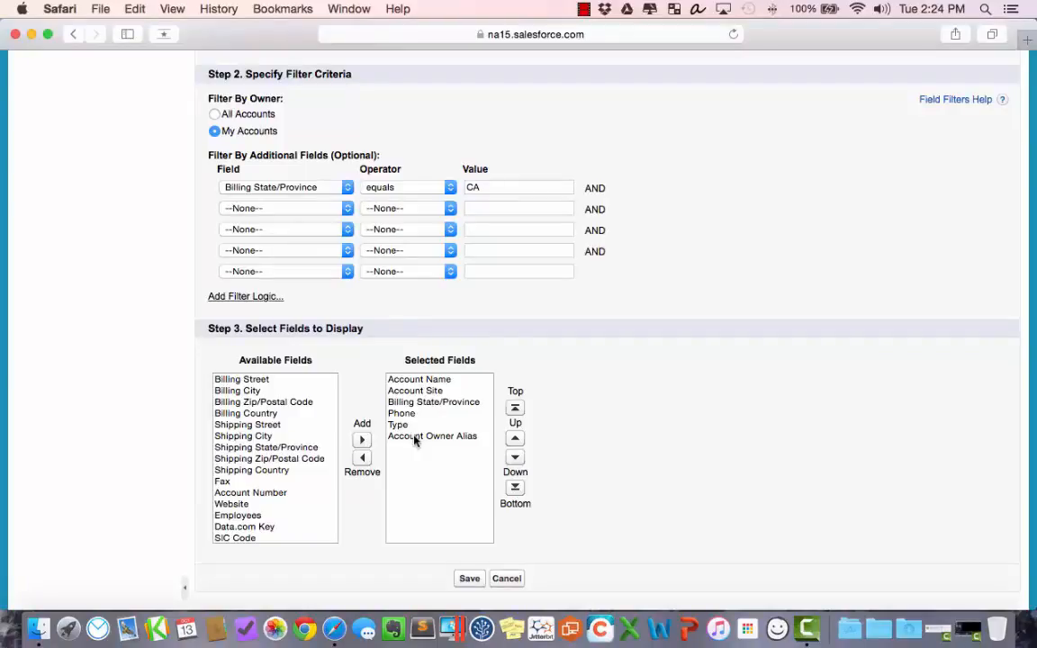
click(263, 503)
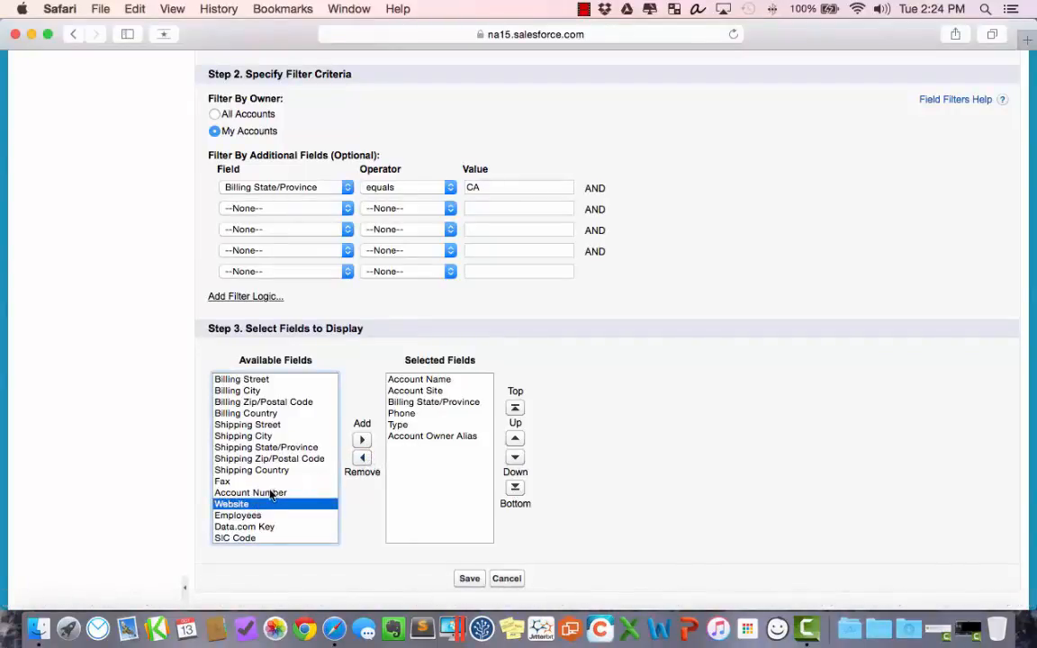
click(362, 441)
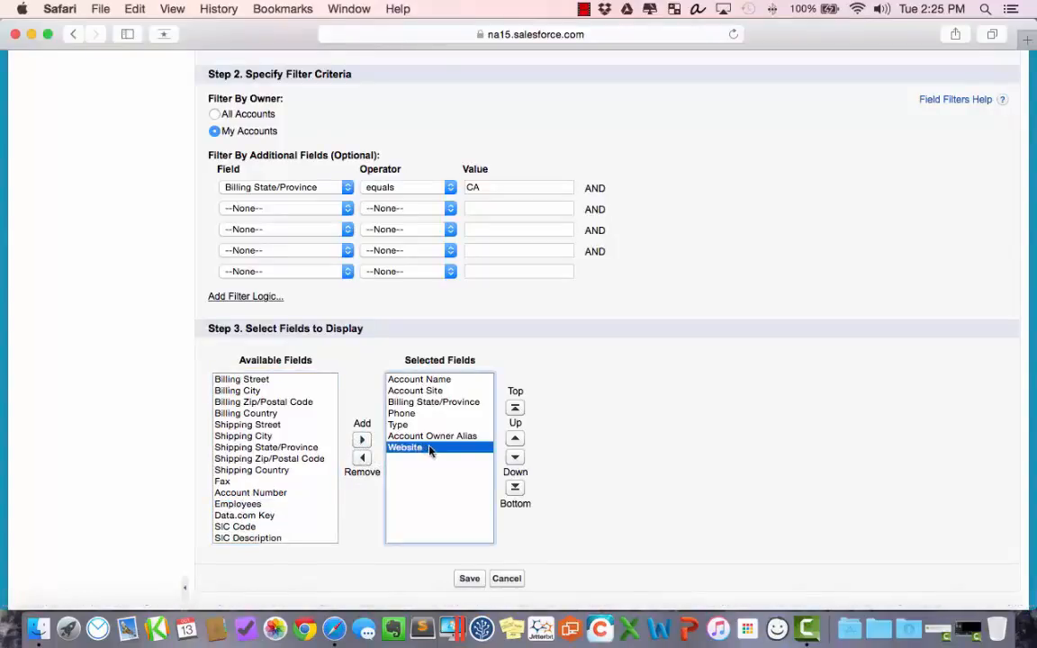
Try moving the Website field up the selected fields order and return it to the end of the list.
click(515, 440)
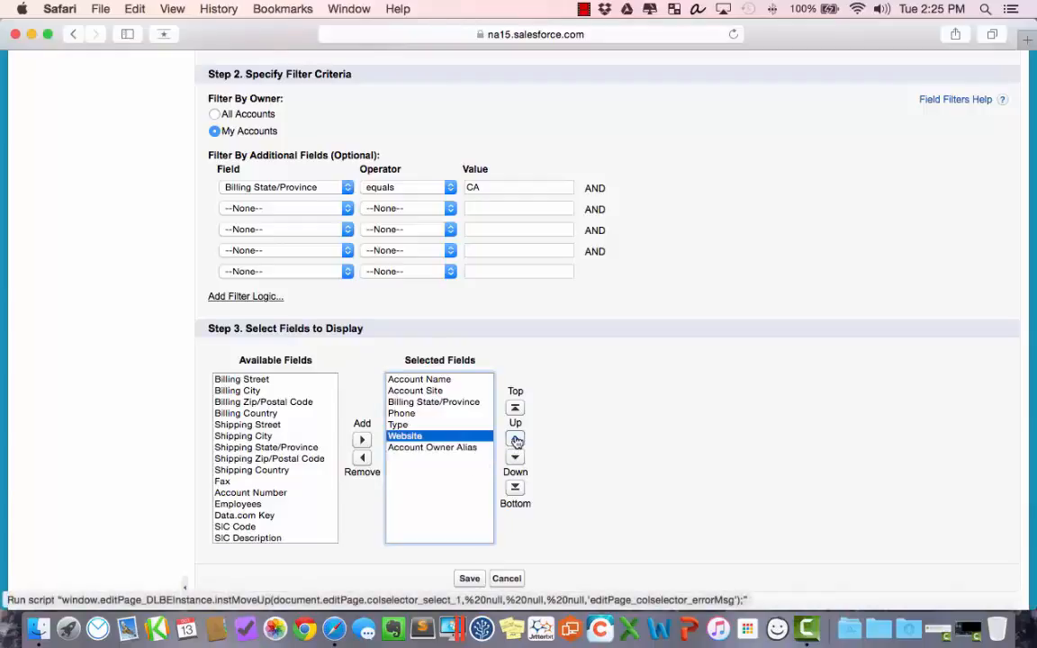
click(515, 440)
click(515, 439)
click(515, 457)
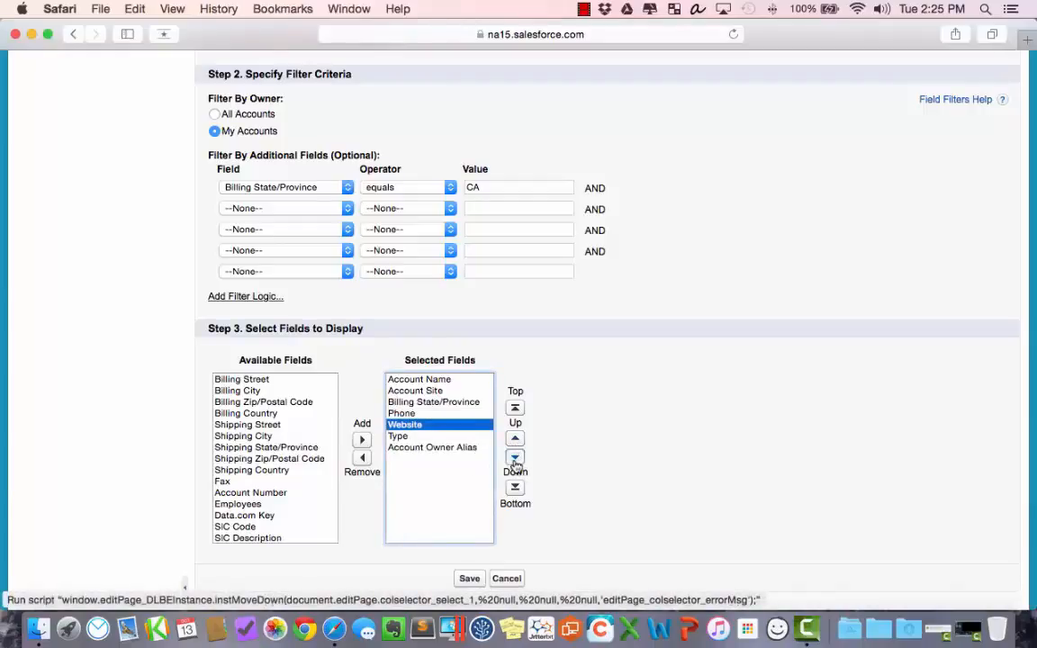
click(515, 457)
click(515, 457)
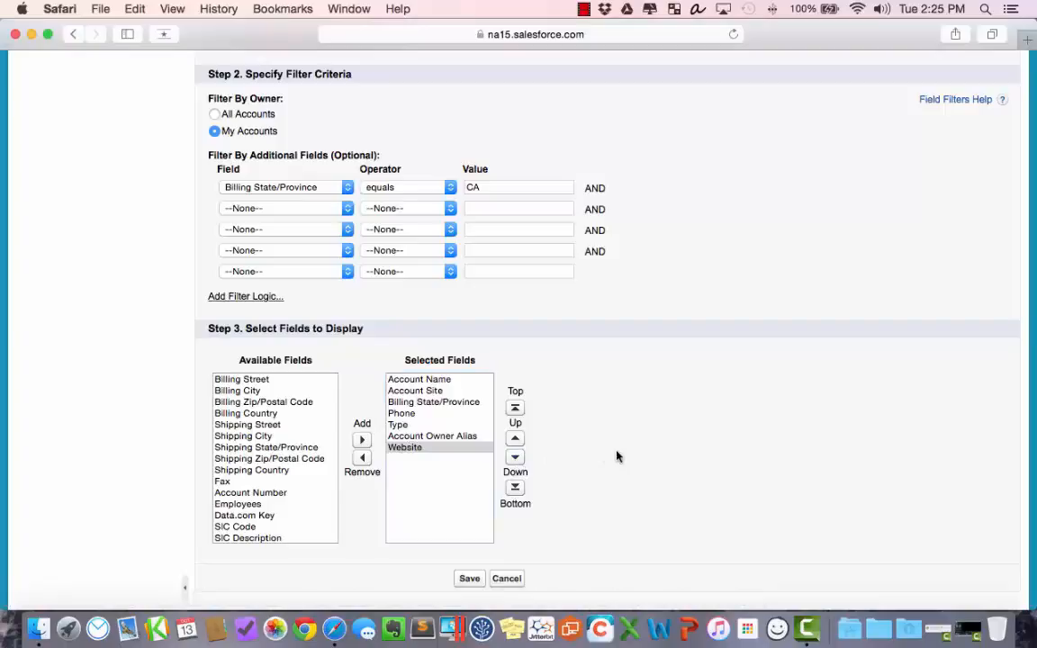
Save the new account view.
click(467, 581)
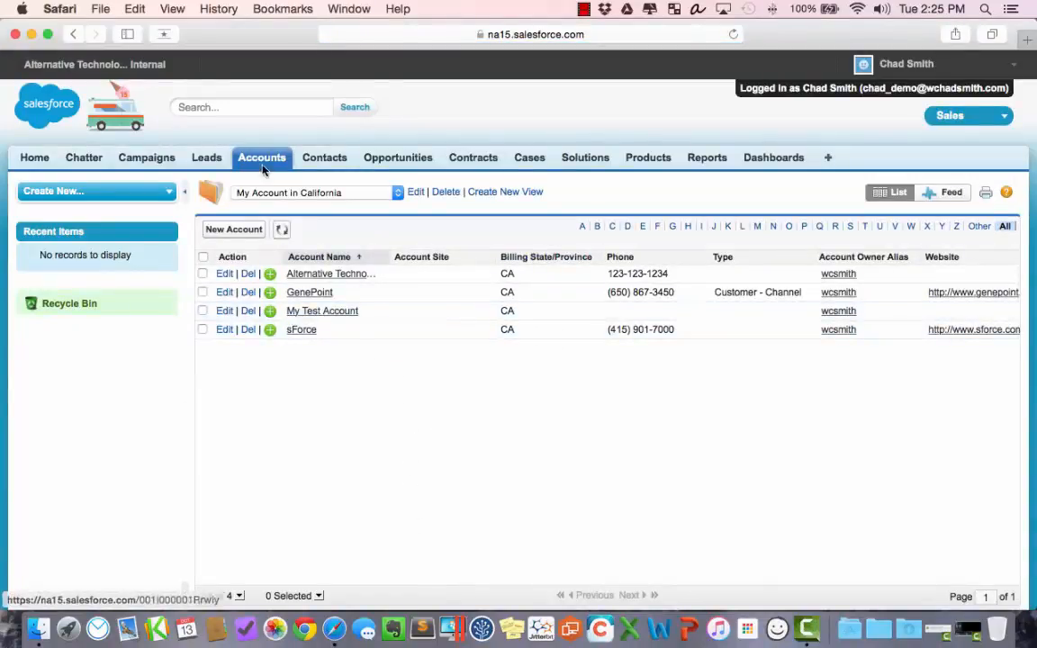
Check the billing states in the My Accounts view and return to the My Account in California view.
click(263, 193)
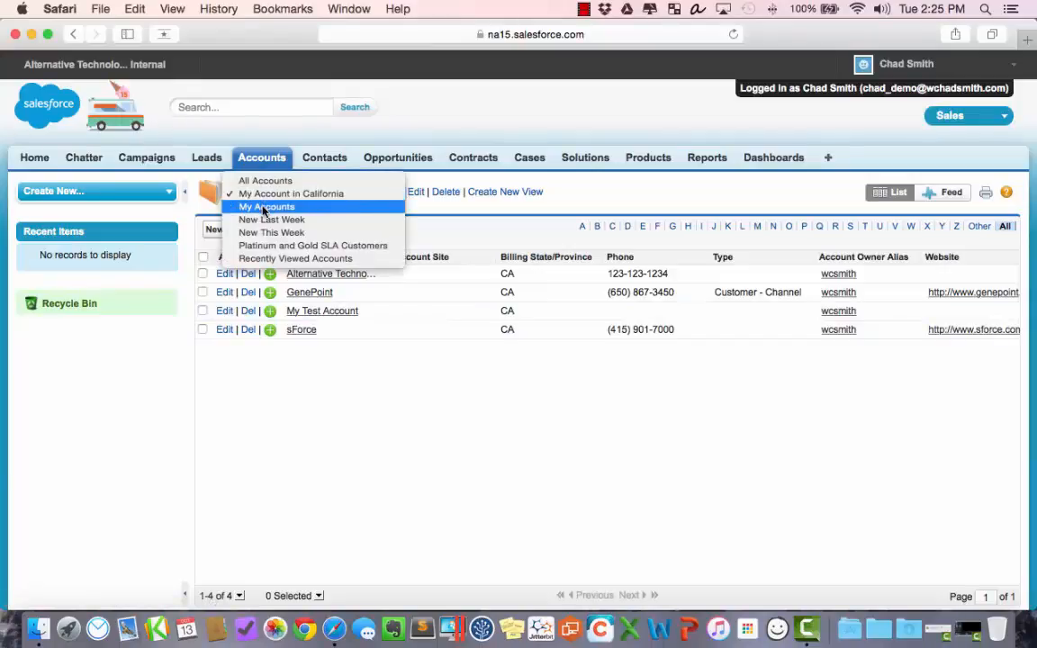
click(265, 208)
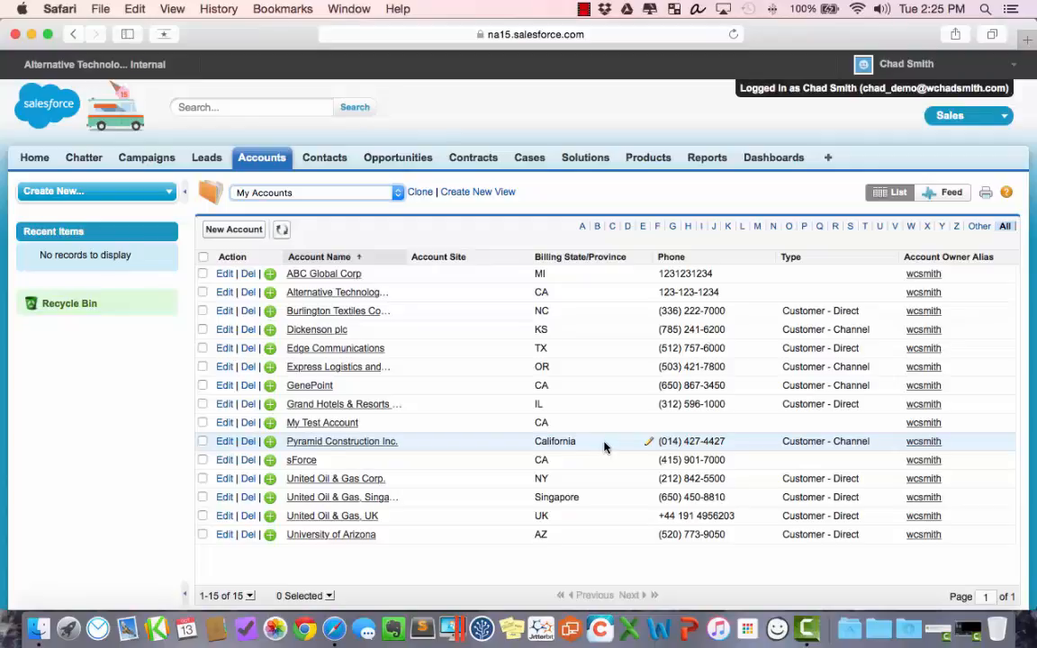
click(303, 196)
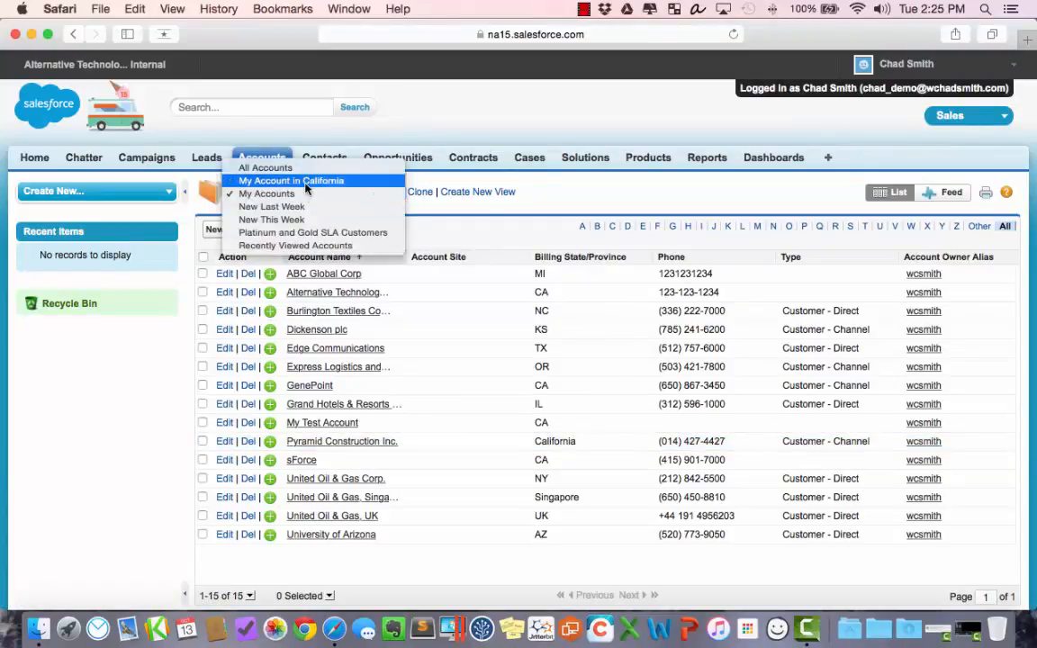
click(304, 181)
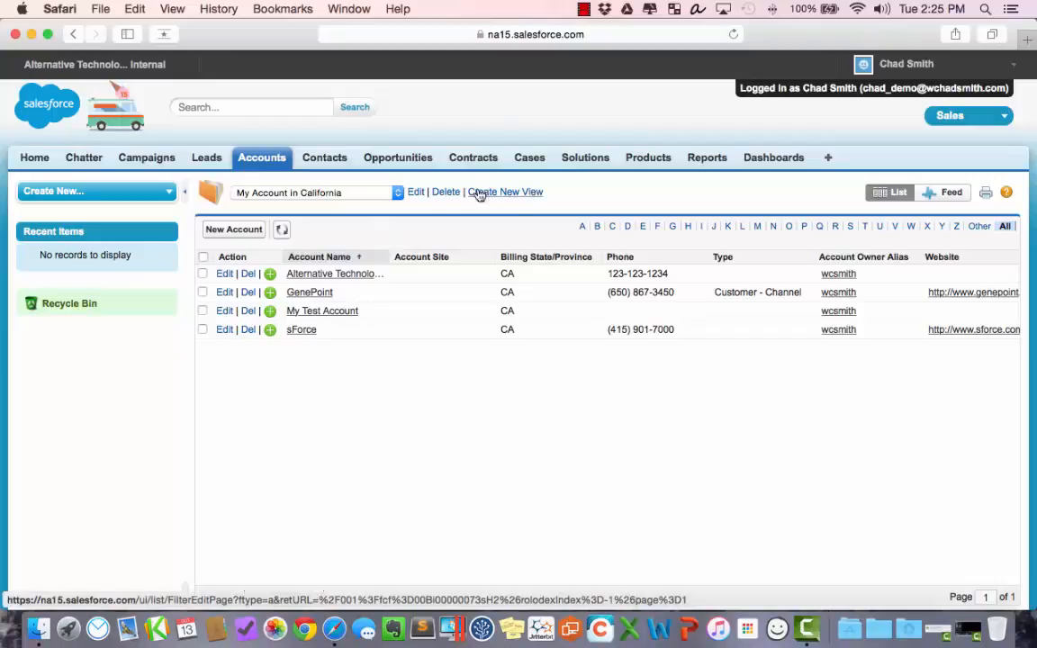
Edit the view's Billing State/Province filter to contains "CA, California" and save the view.
click(416, 194)
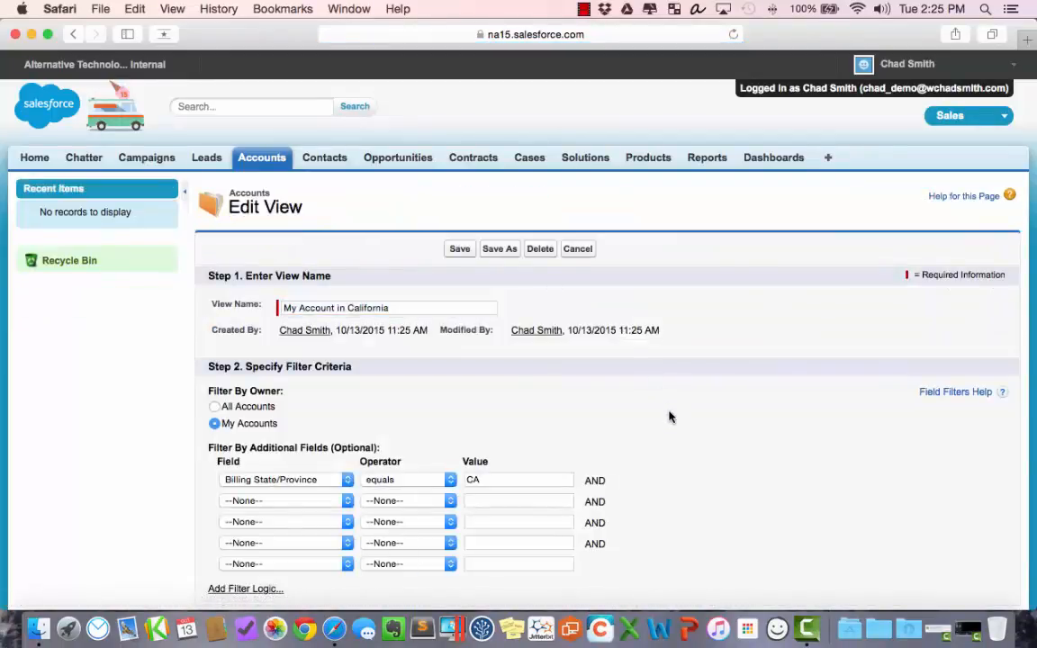
scroll(669, 414, down, 1)
scroll(670, 413, down, 3)
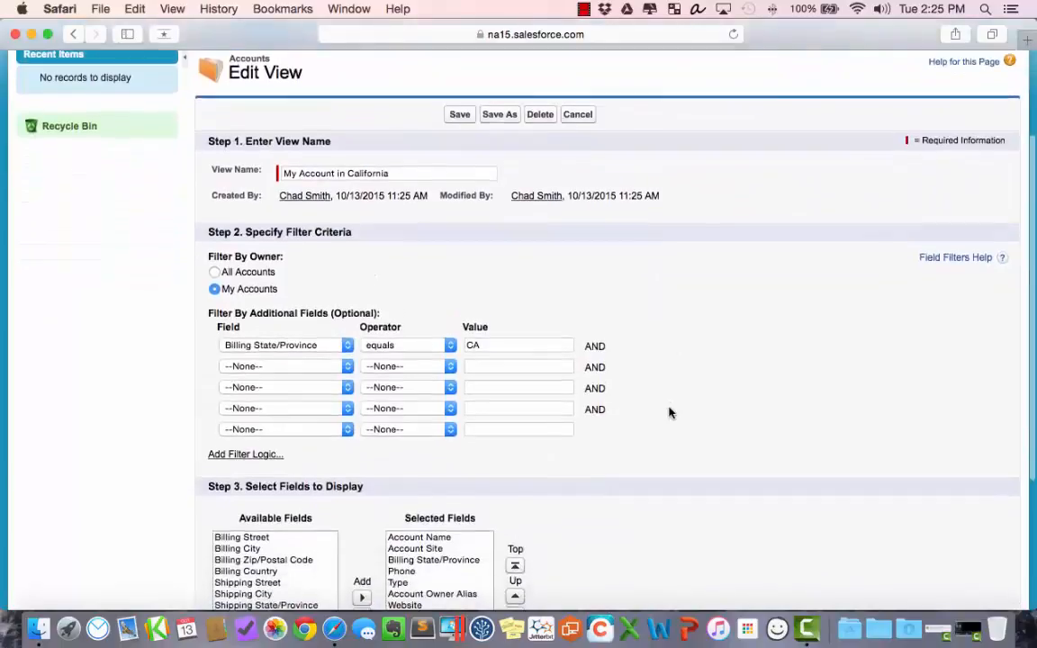
click(426, 345)
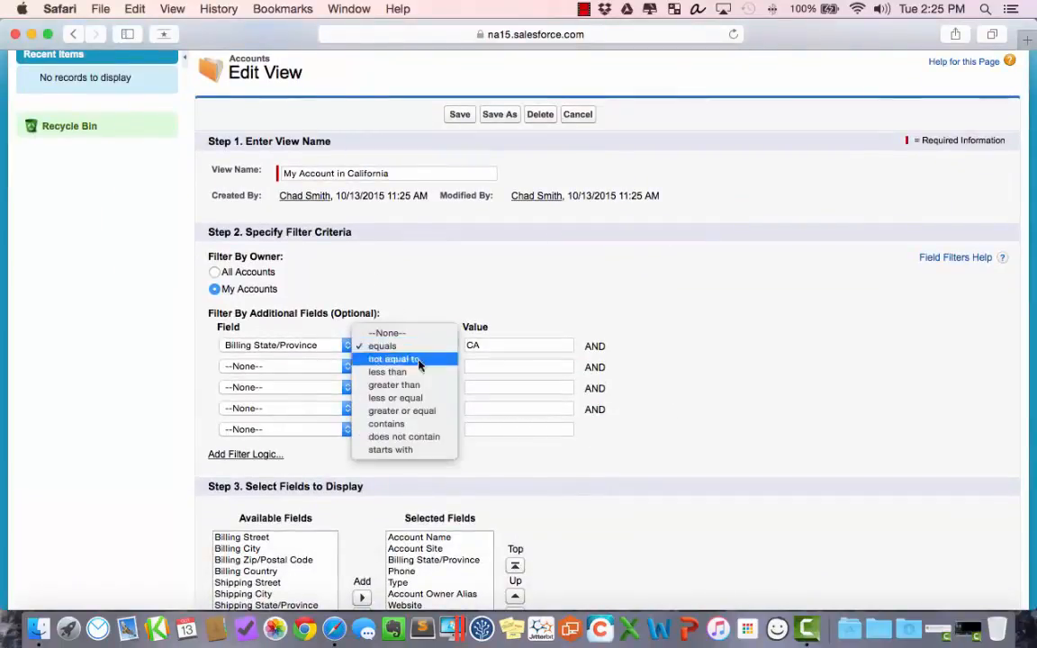
click(402, 424)
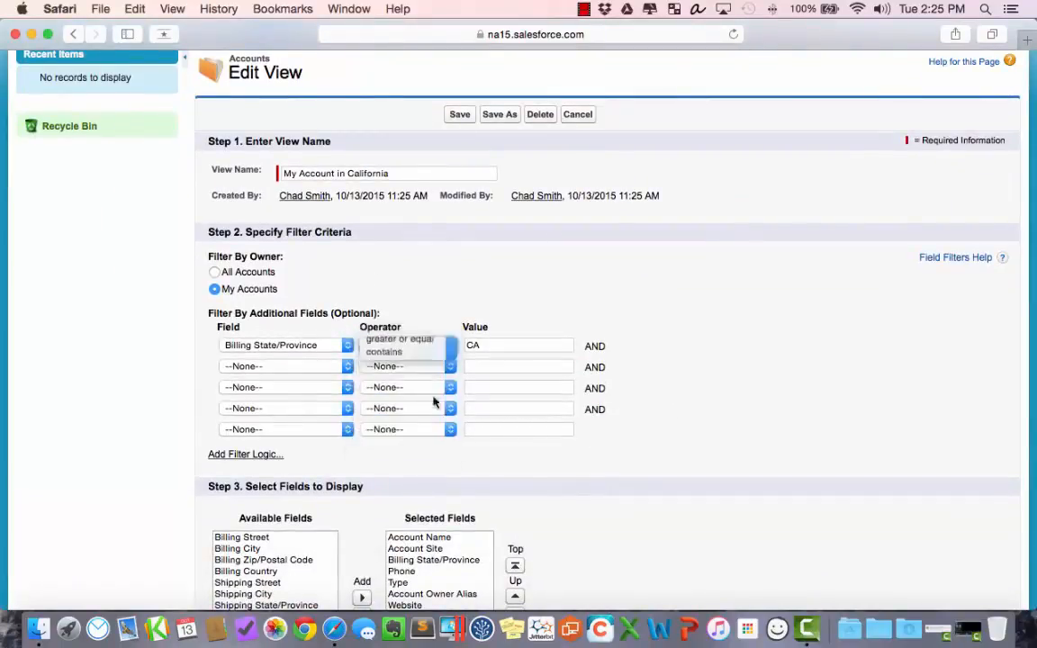
click(505, 345)
text(,)
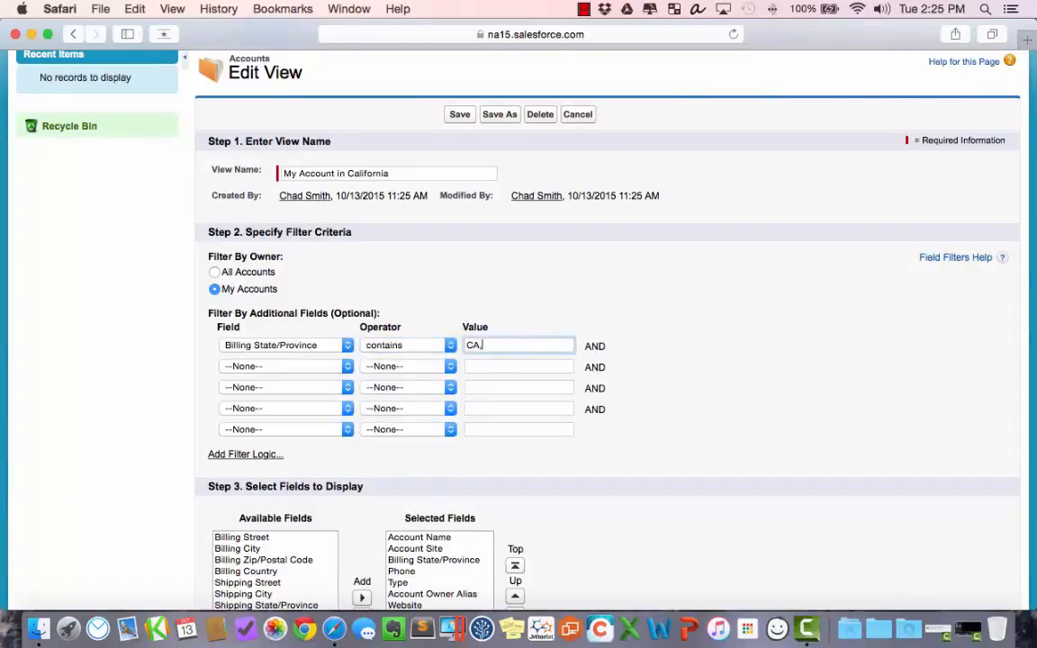
text( California)
click(788, 323)
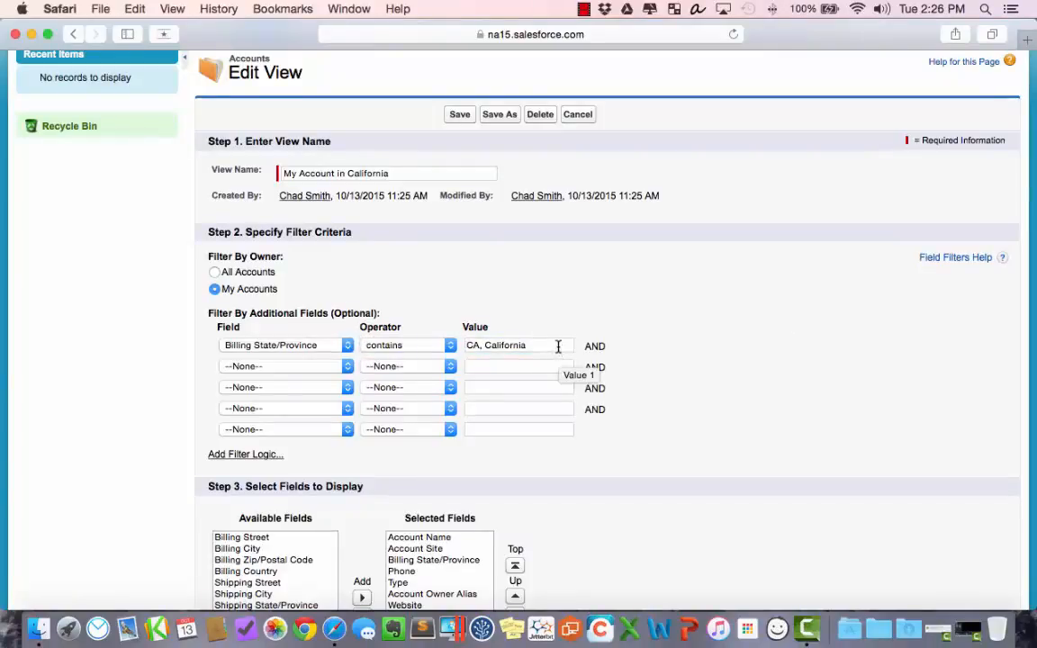
click(460, 115)
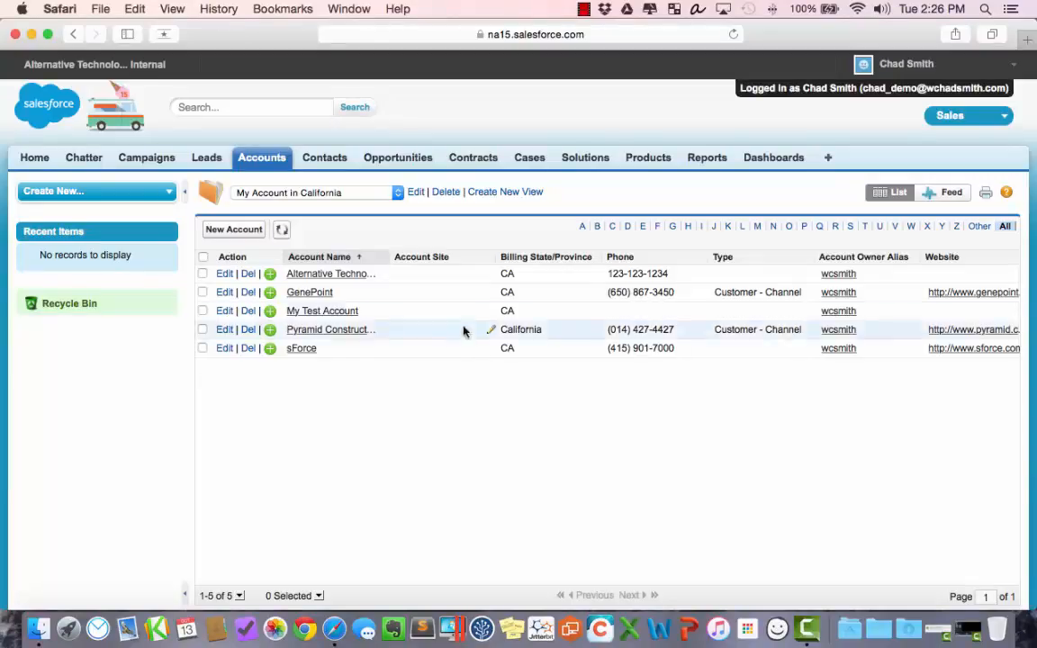
Reopen the view for editing and add a second filter: Shipping State/Province contains "CA, California".
click(415, 193)
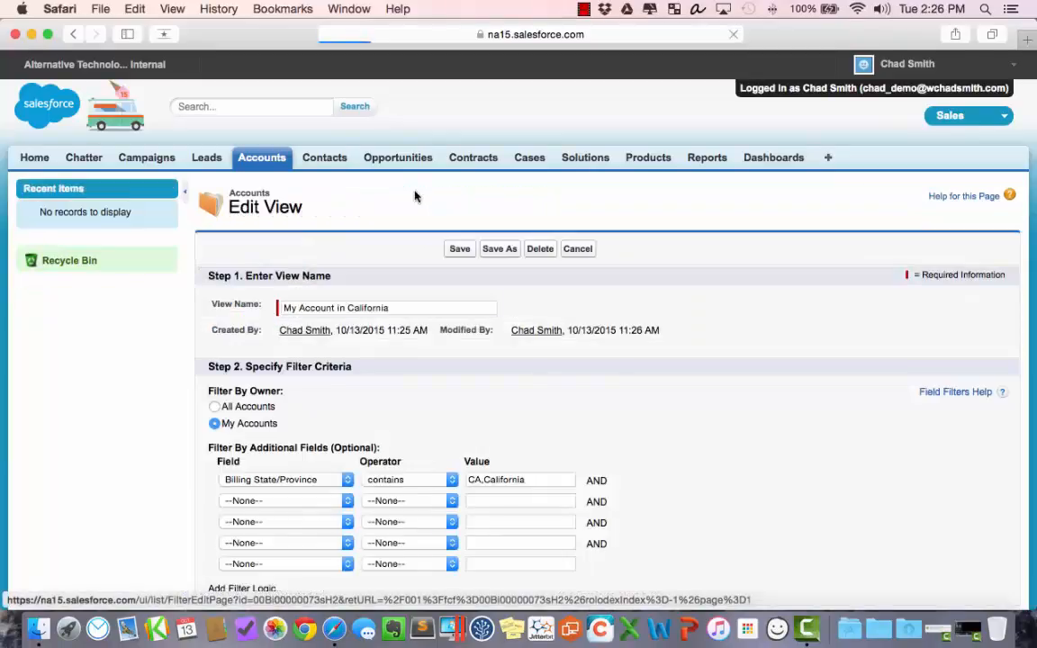
scroll(752, 389, down, 3)
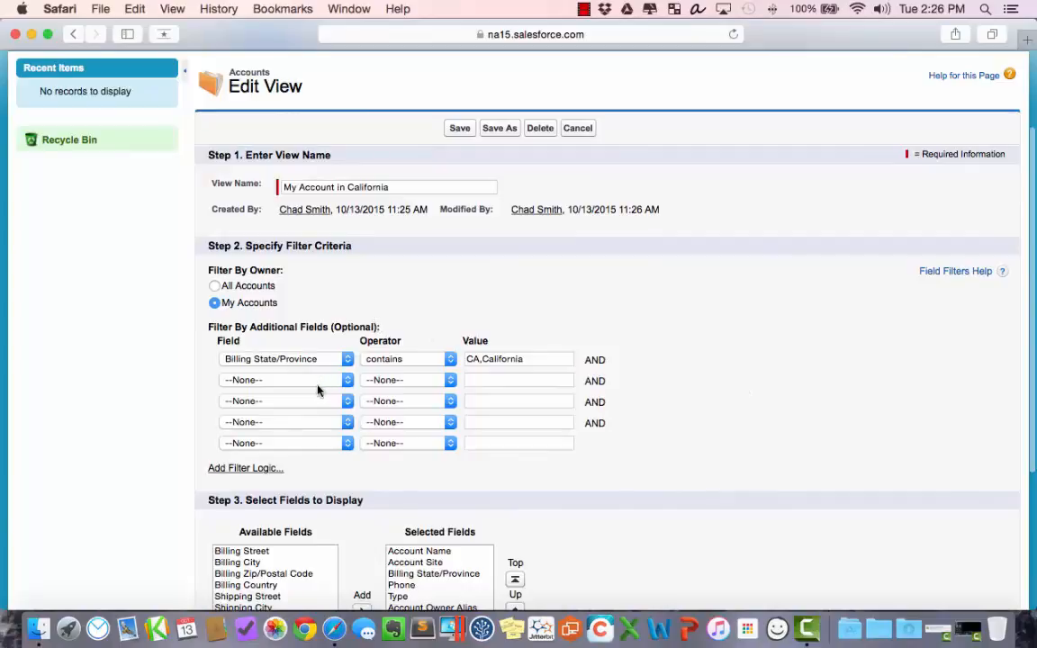
click(347, 381)
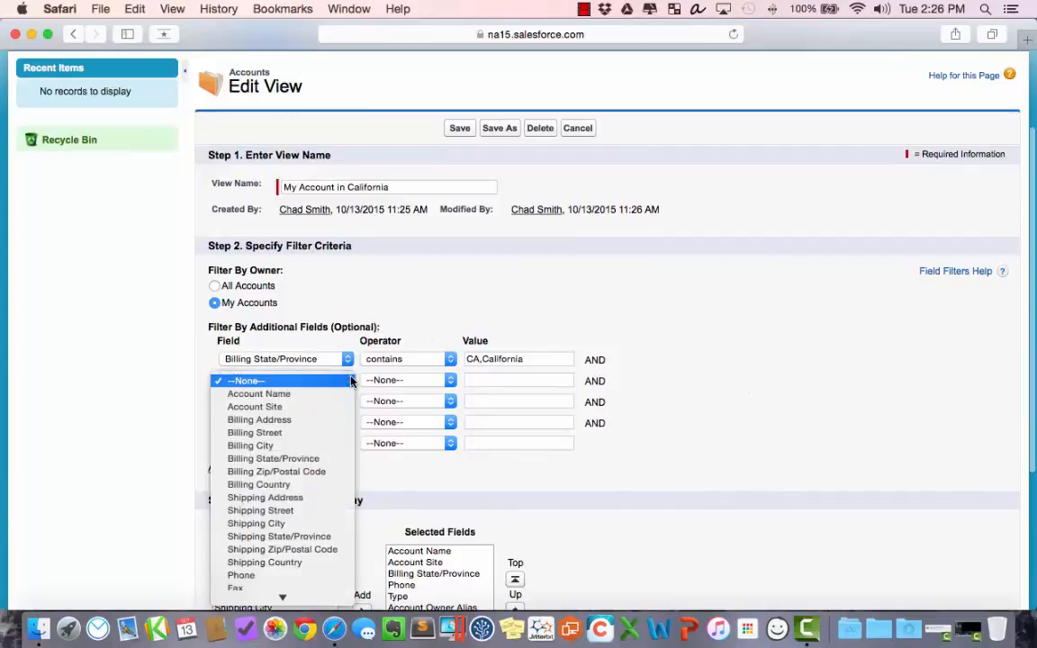
click(312, 538)
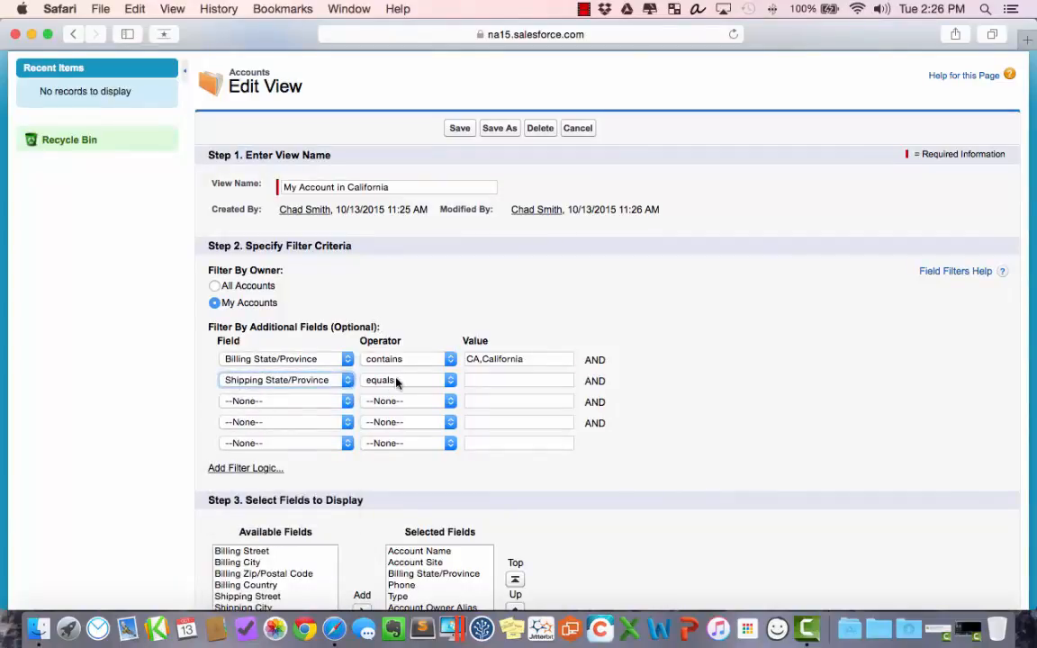
click(397, 381)
click(387, 458)
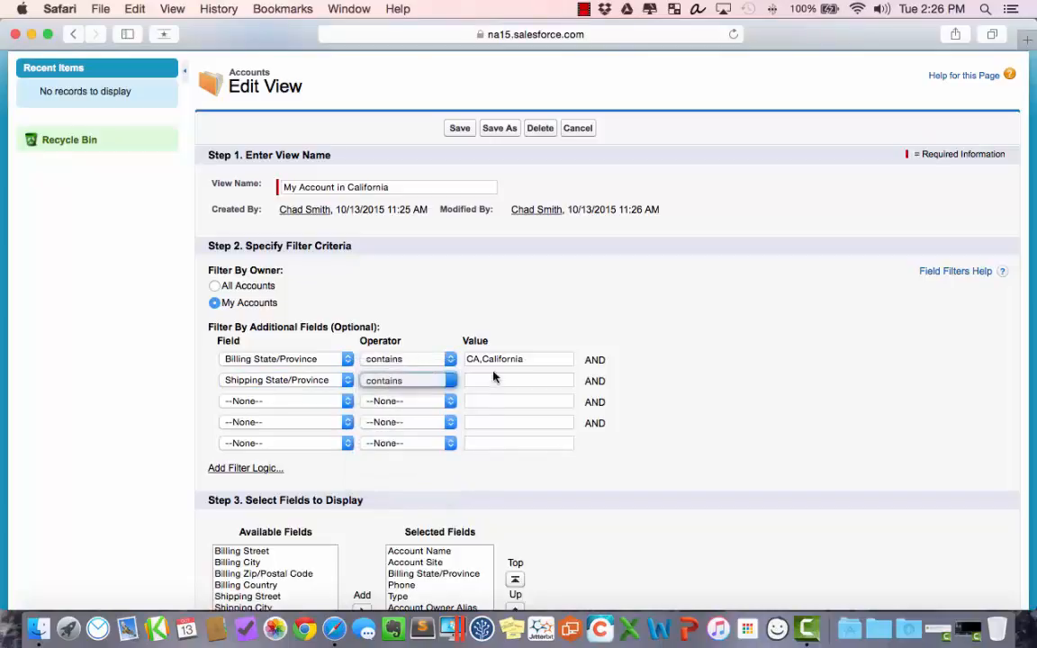
click(493, 379)
text(CA)
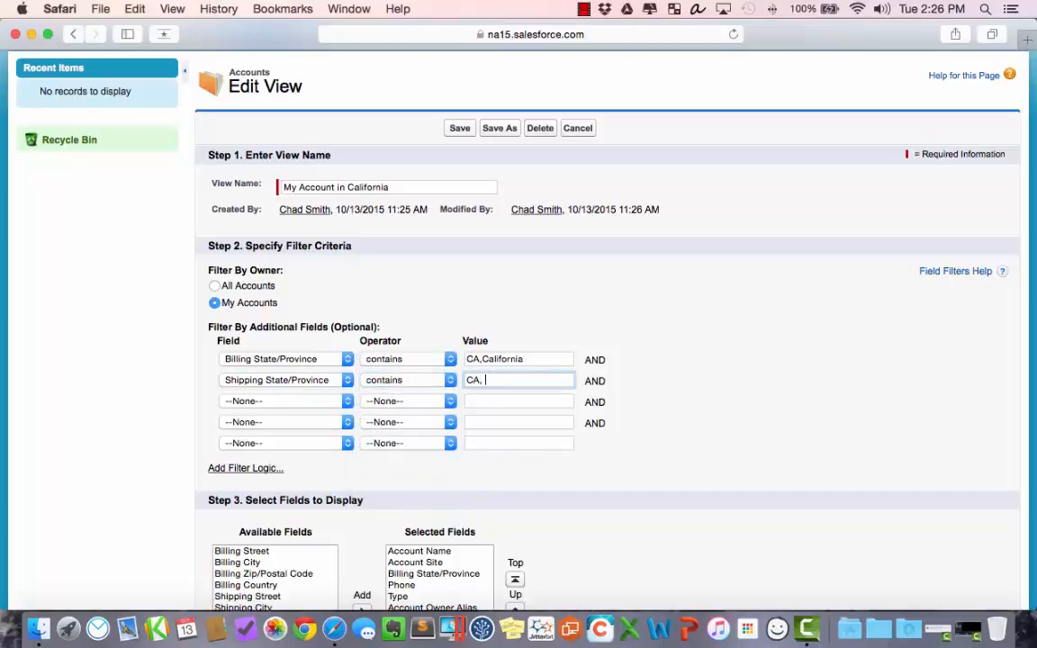
text(, California)
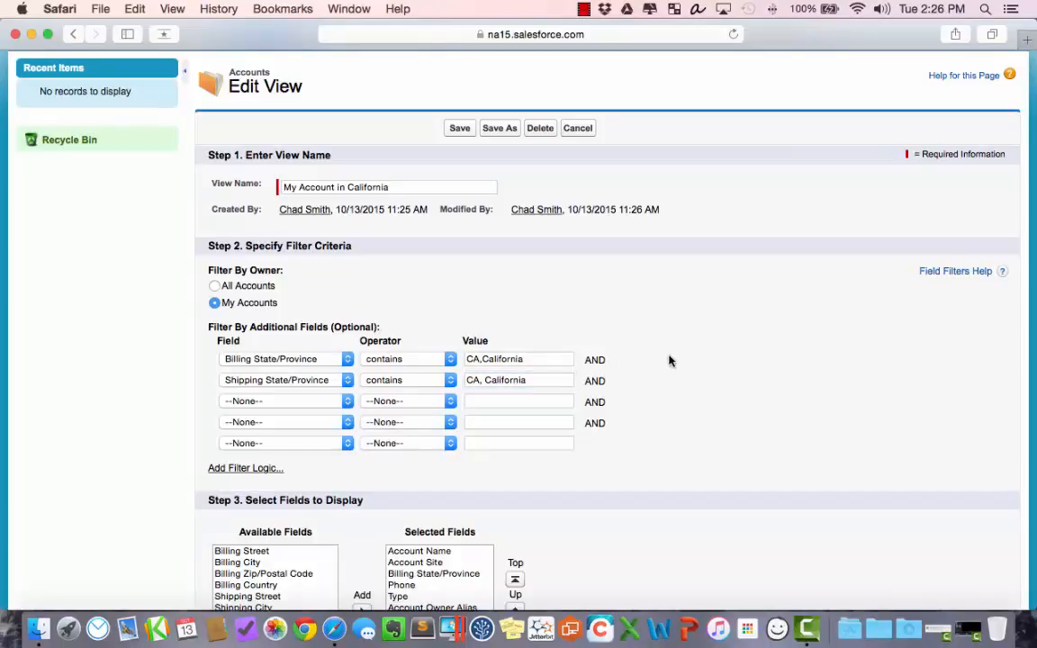
scroll(670, 352, down, 2)
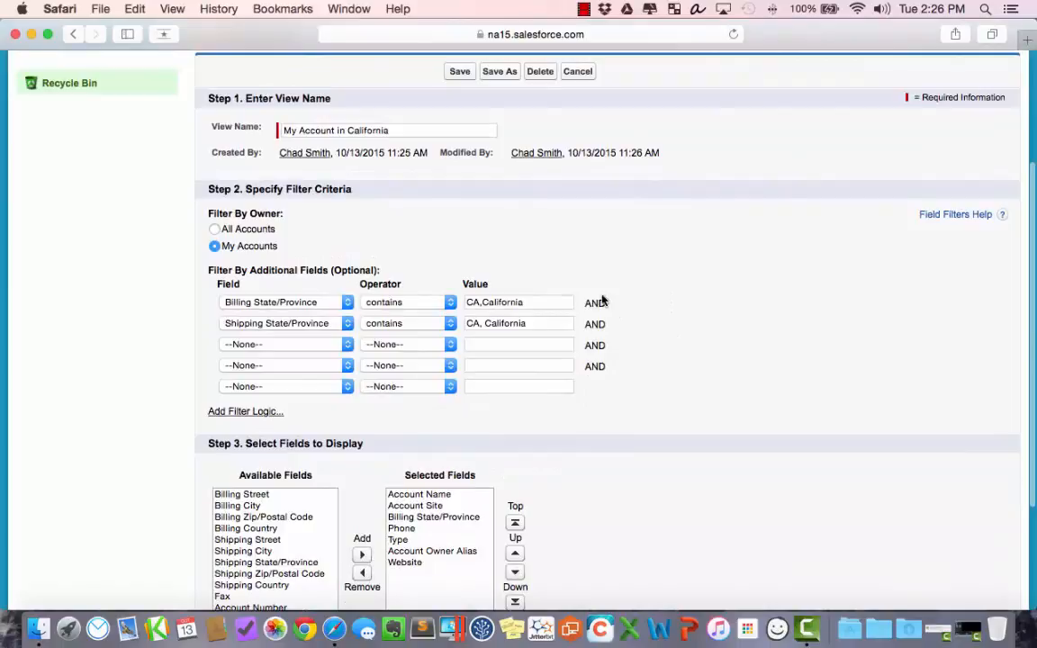
Save the My Account in California view with its new shipping state filter and reopen it for editing.
scroll(684, 347, up, 4)
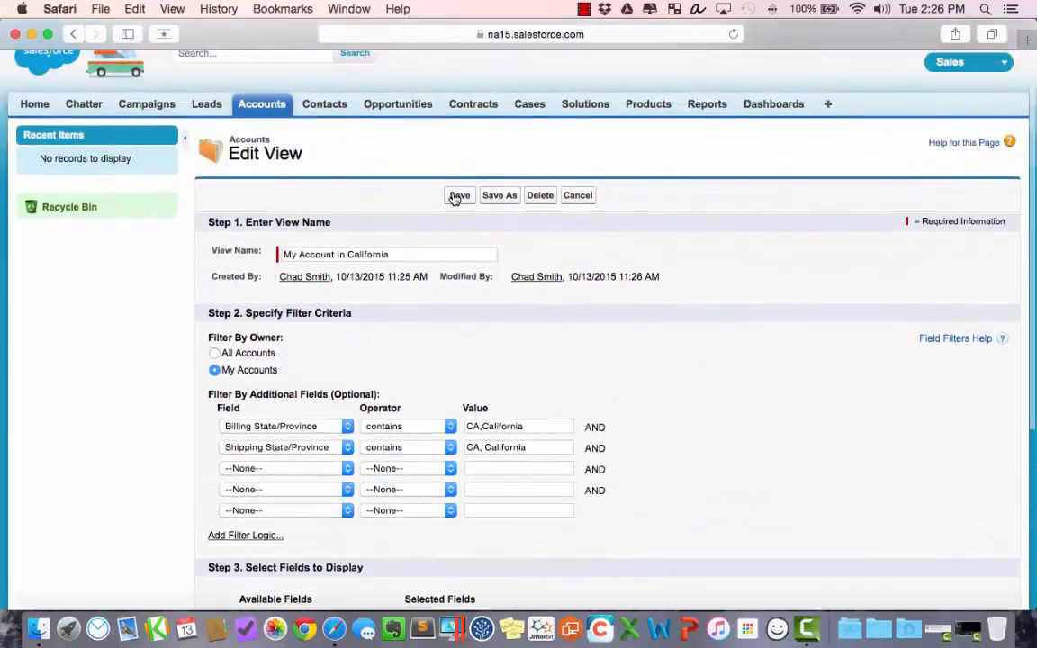
click(459, 195)
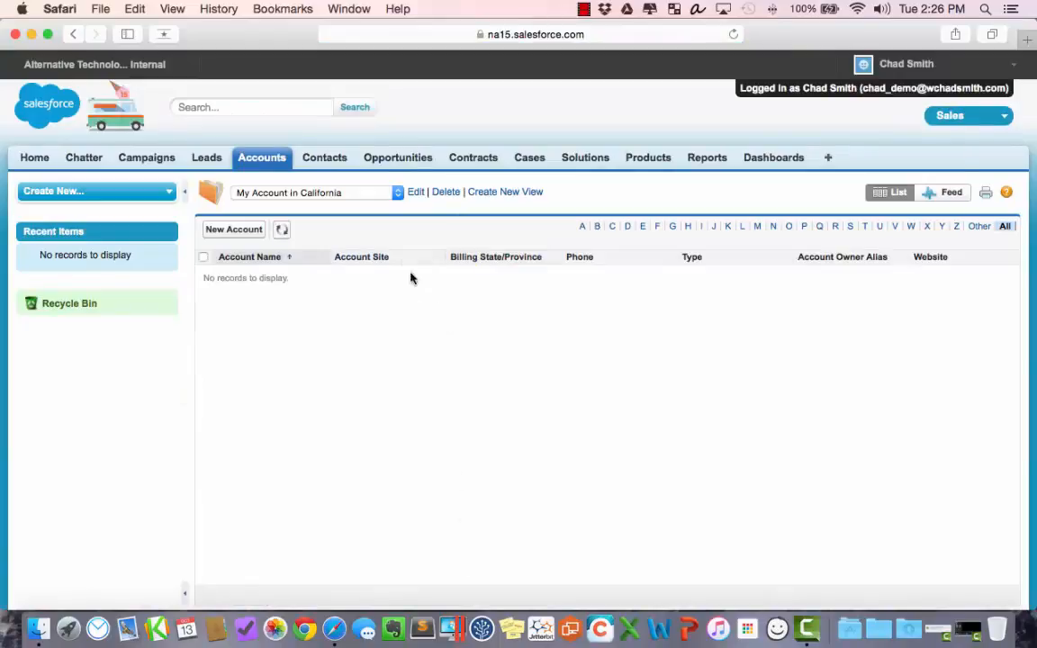
click(416, 193)
click(713, 431)
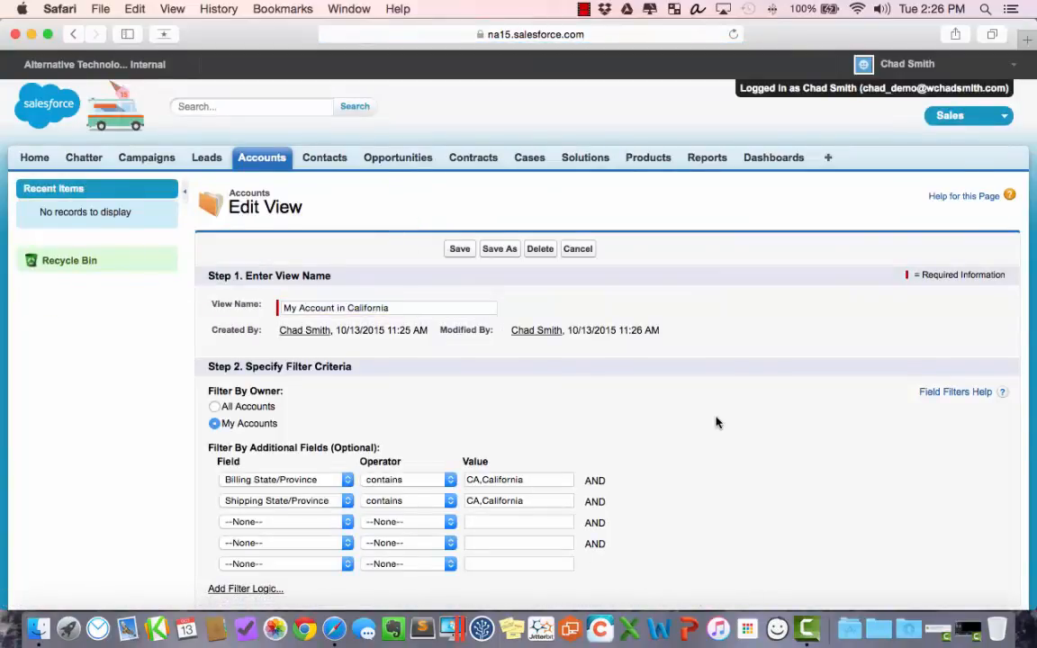
Add the filter logic "1 or 2" to the billing and shipping state filters and save the view.
scroll(716, 425, down, 2)
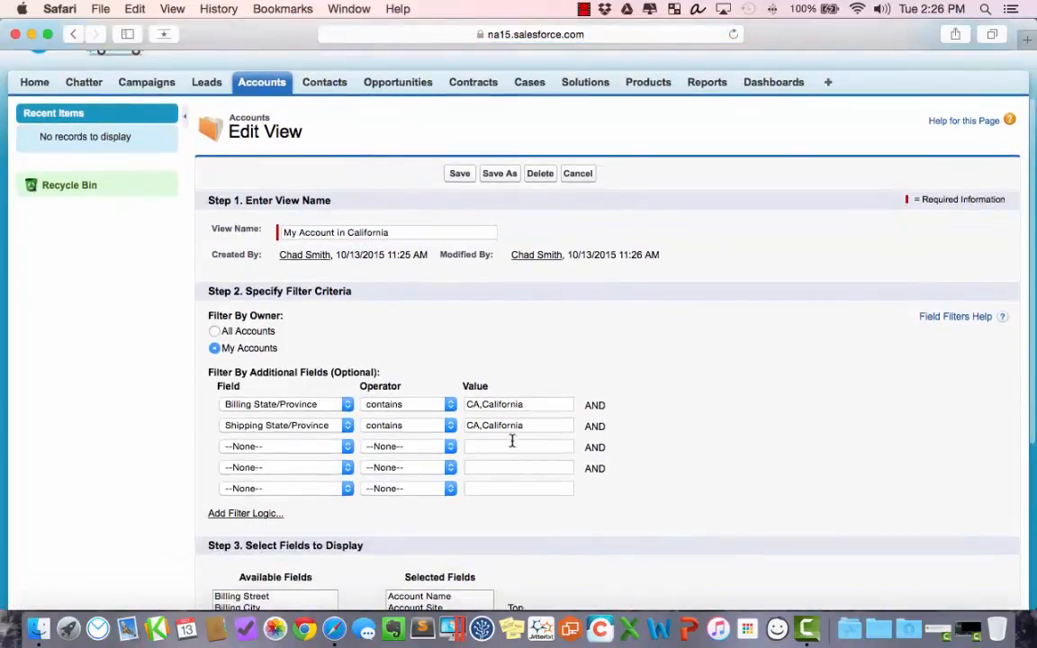
scroll(766, 361, down, 2)
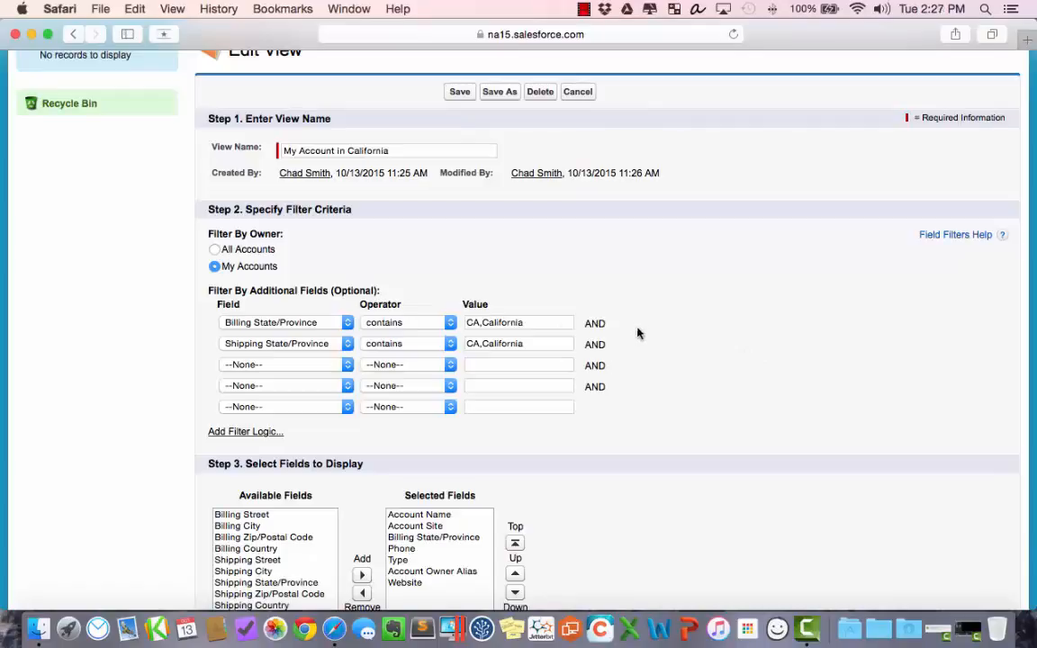
scroll(178, 418, down, 2)
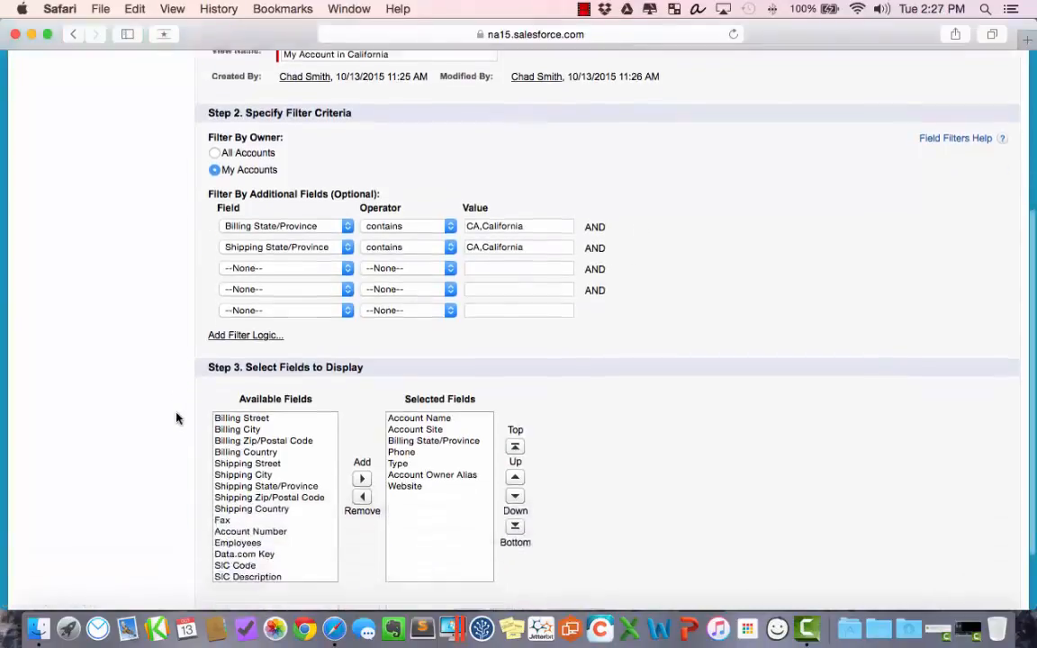
click(245, 329)
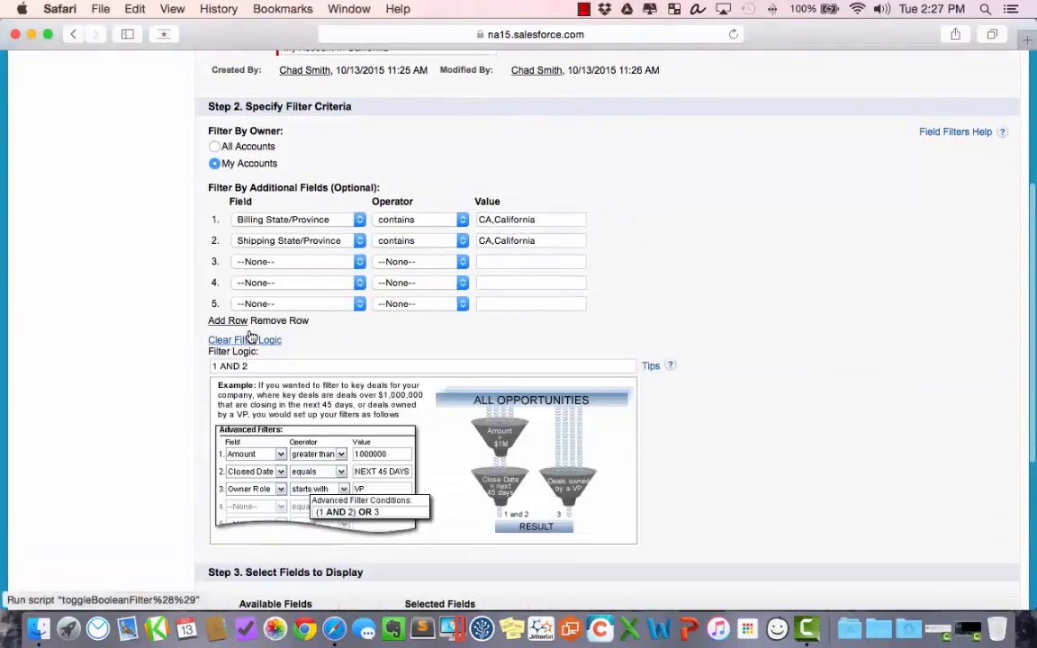
click(221, 366)
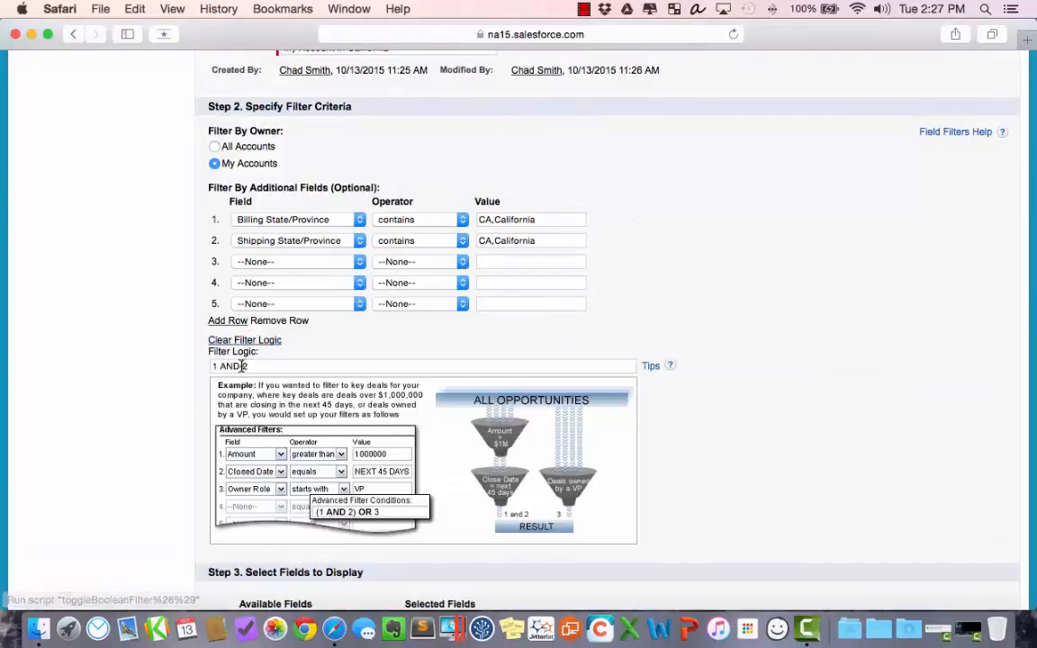
key(BackSpace)
key(BackSpace)
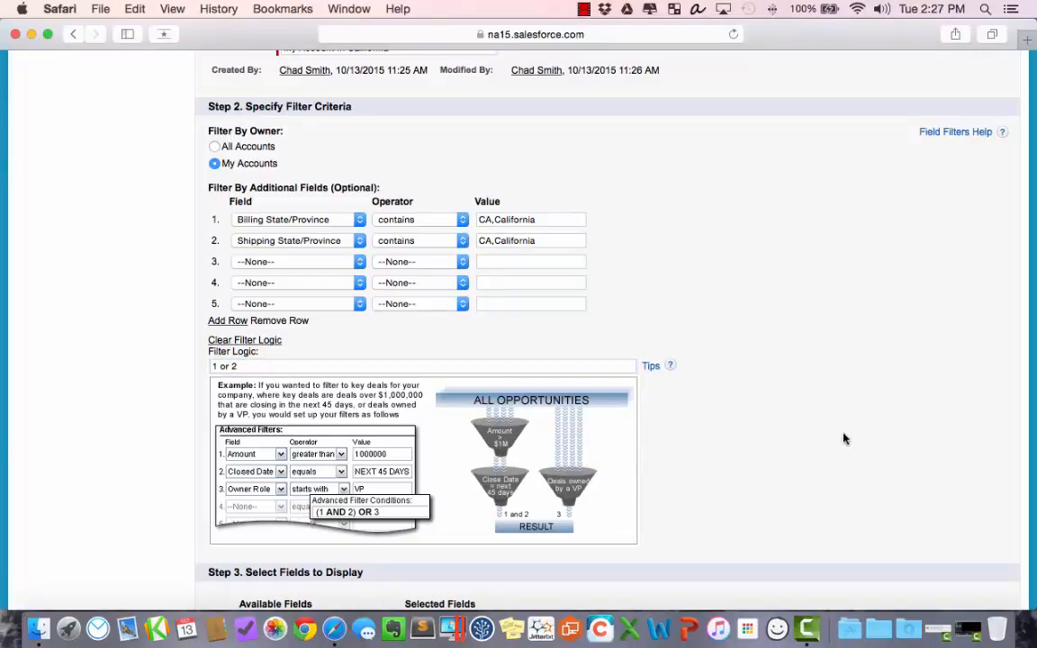
scroll(844, 439, up, 5)
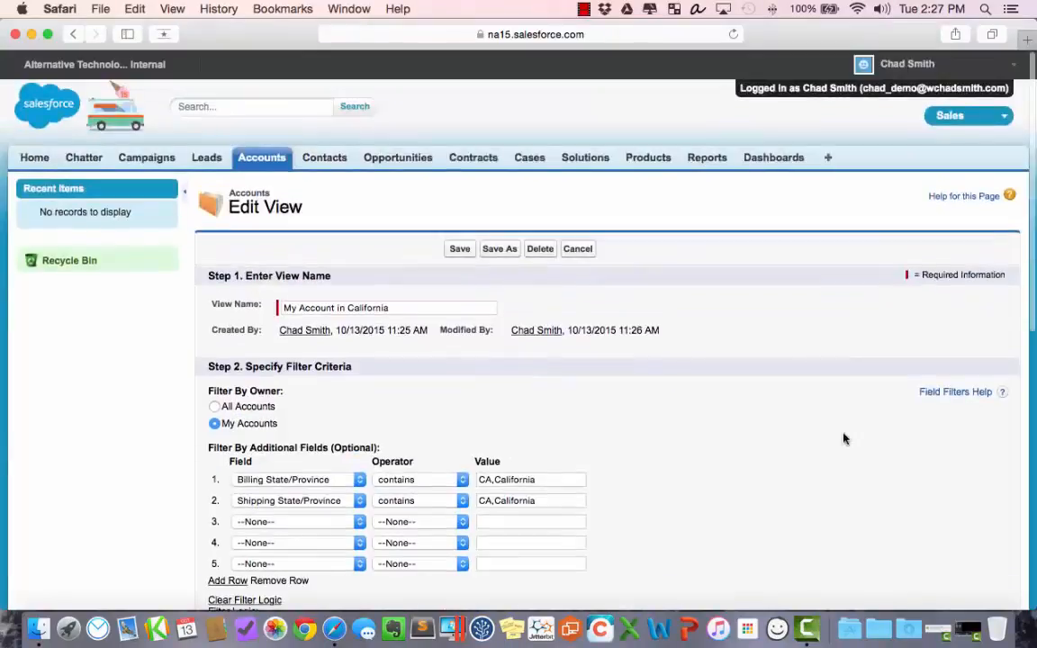
click(459, 250)
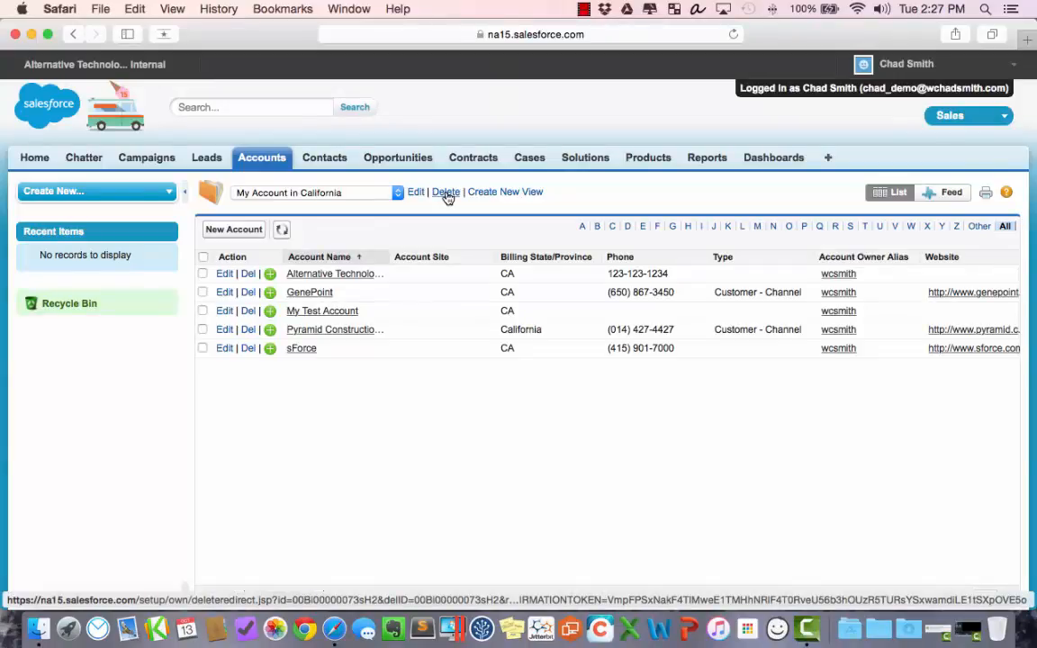
Go to the opportunities and display the My Opportunities list view.
click(415, 159)
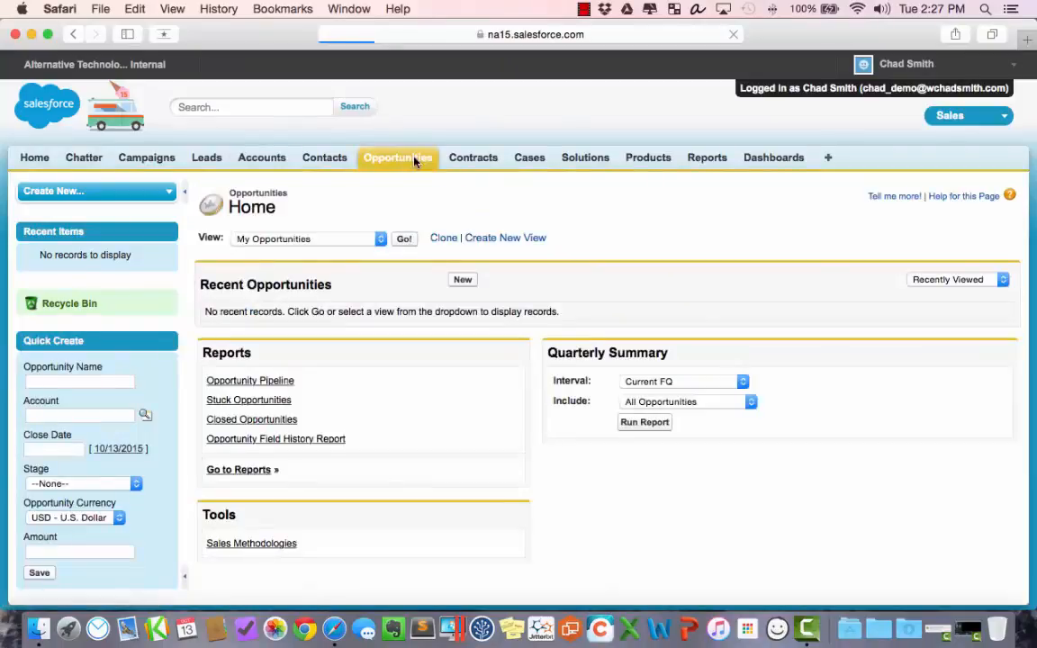
click(325, 241)
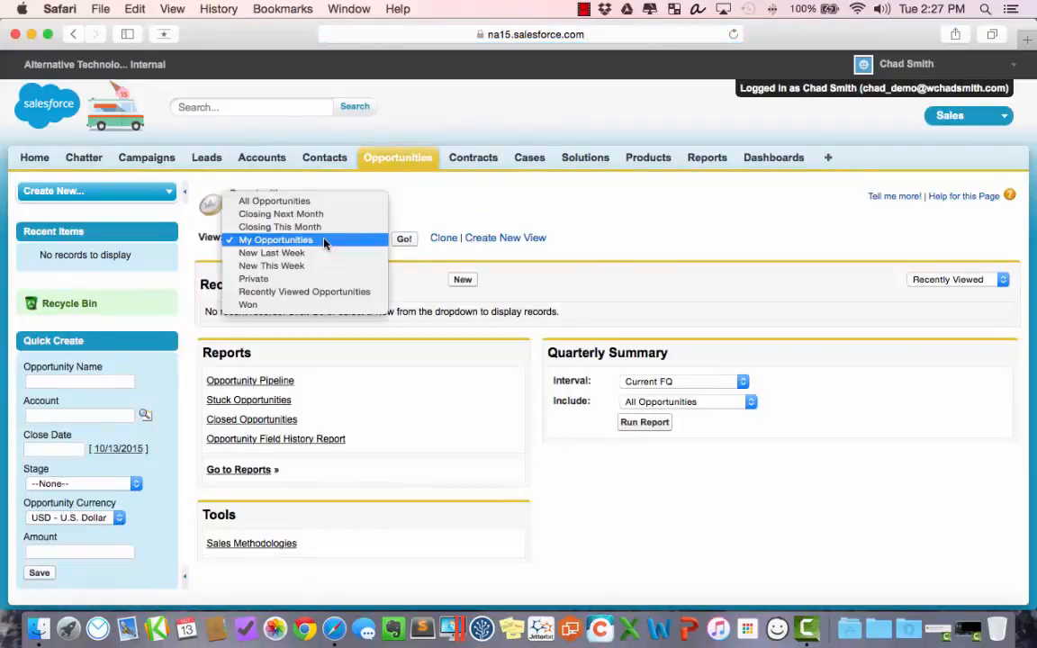
click(325, 241)
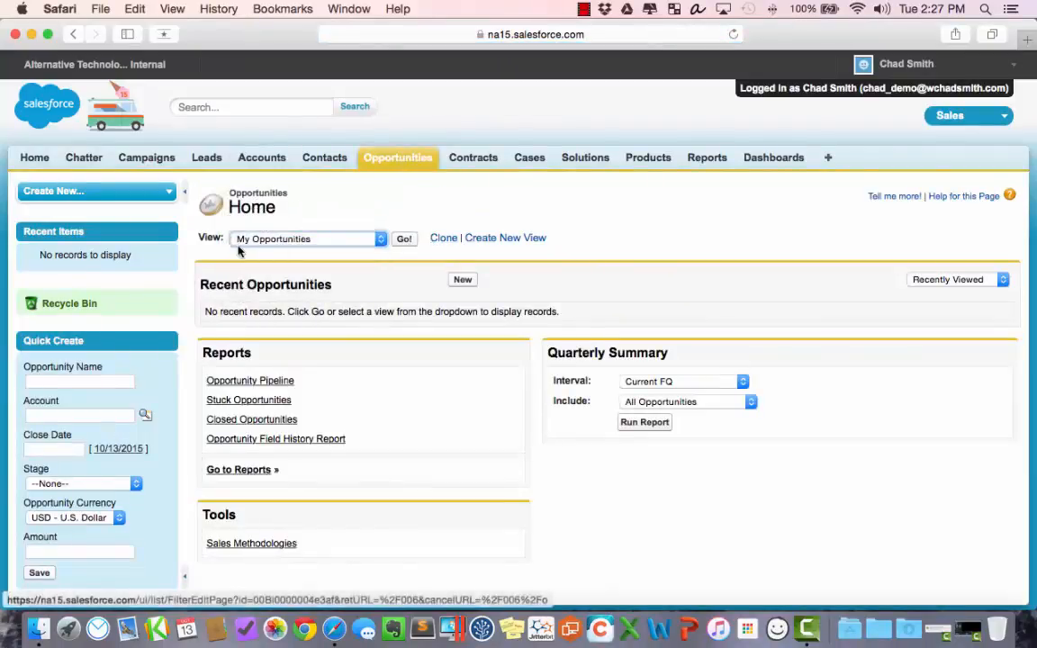
click(316, 242)
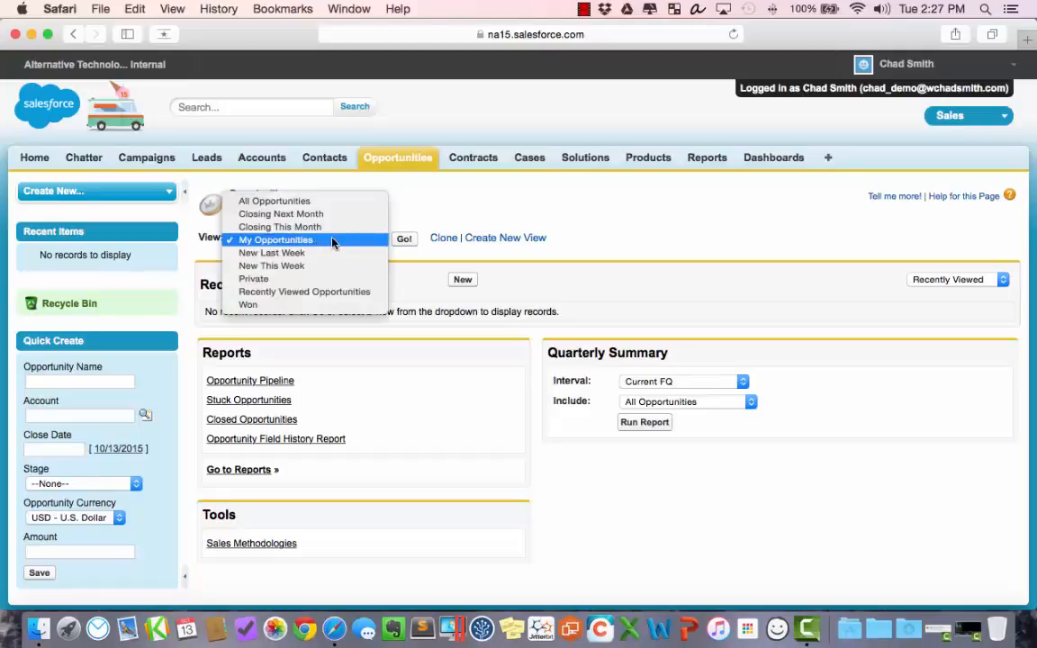
click(332, 239)
click(403, 239)
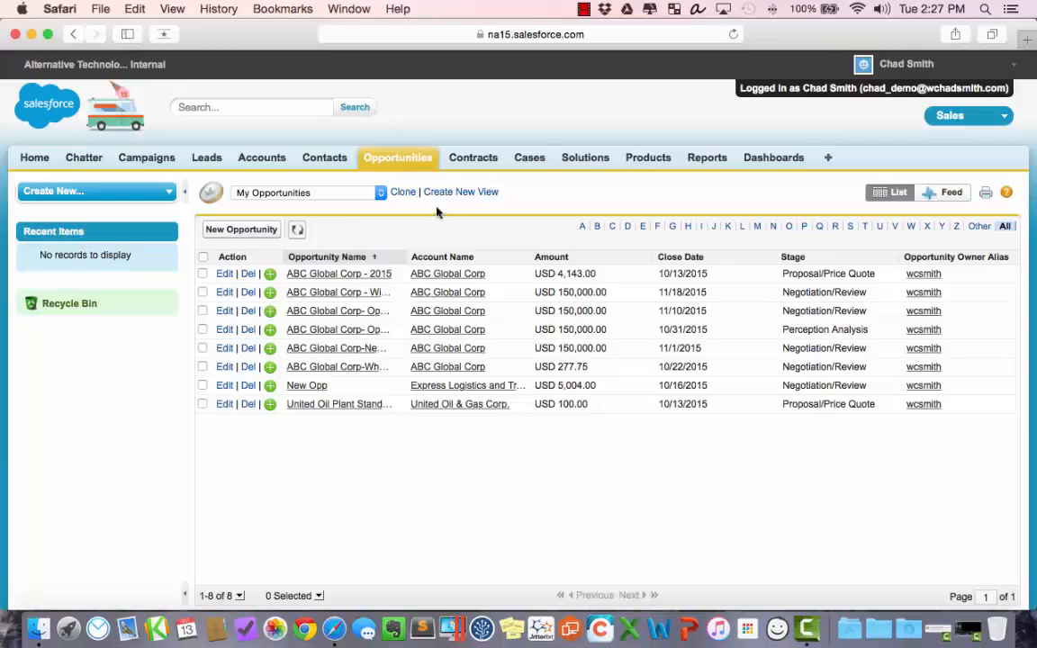
Create a new opportunity view named "My Open Opportunities" and limit its owner filter to My Opportunities.
click(467, 194)
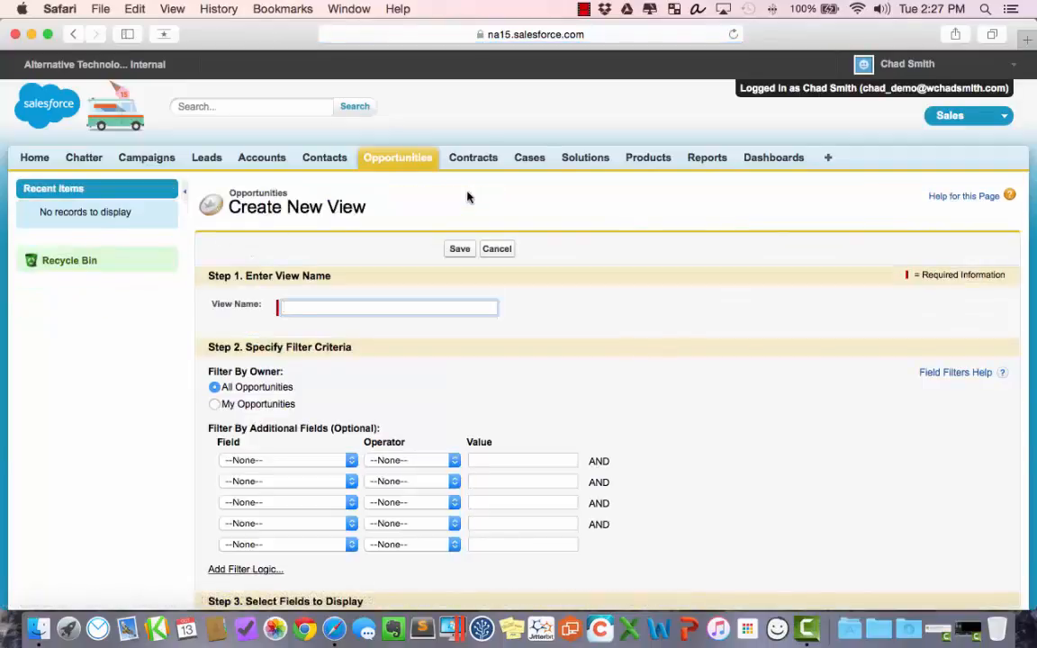
text(My Open Opportunities)
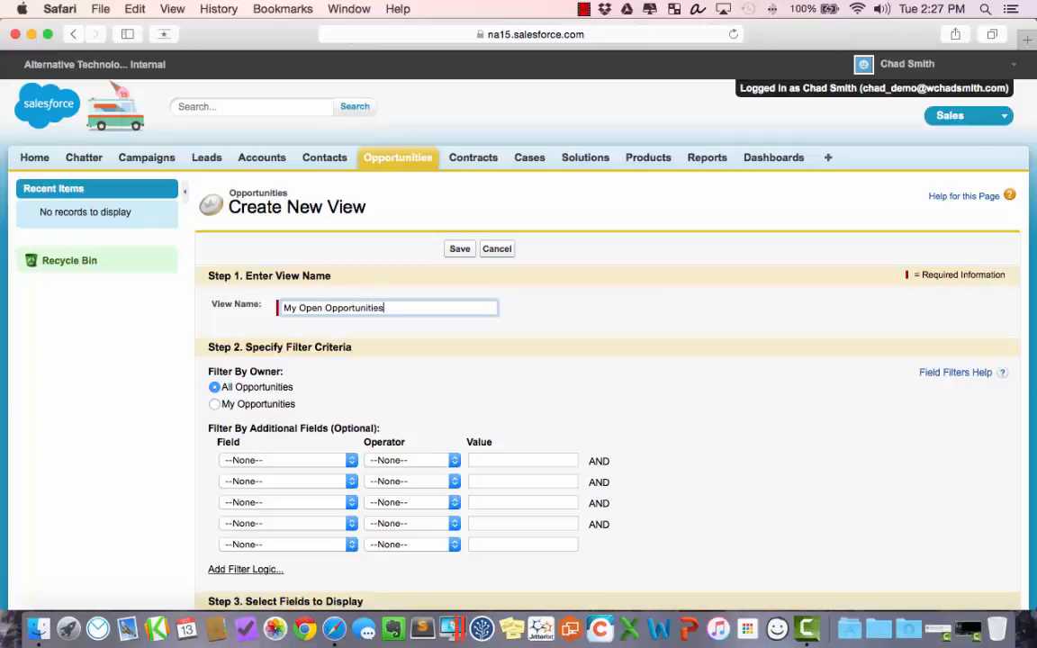
click(576, 349)
scroll(659, 349, down, 3)
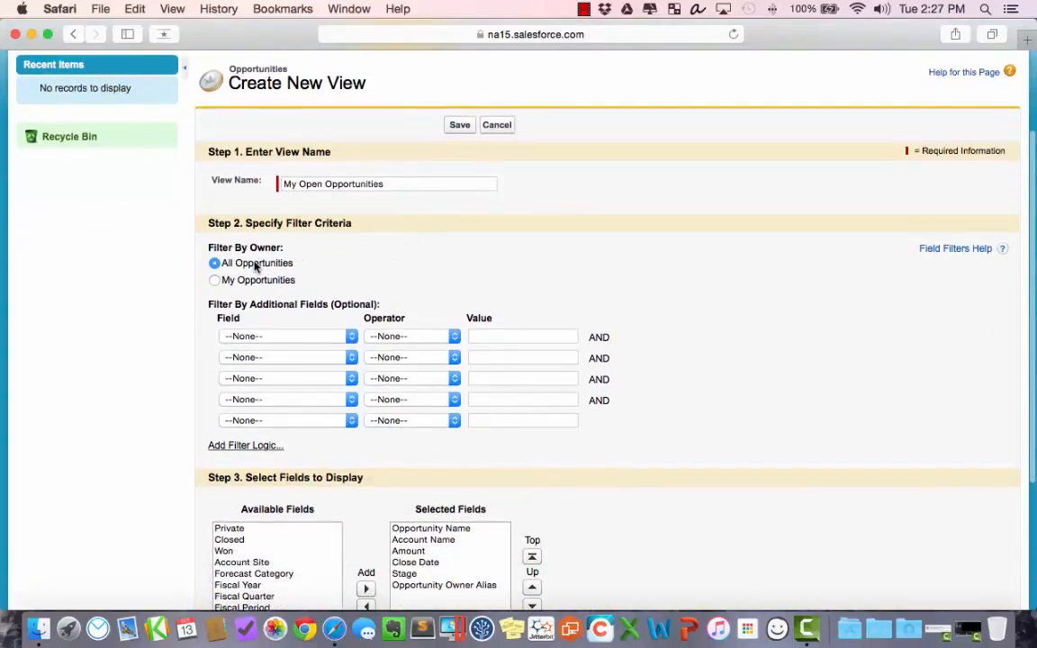
click(287, 280)
Add a filter to the new view where Closed equals False, picking the value from the lookup.
scroll(490, 245, down, 3)
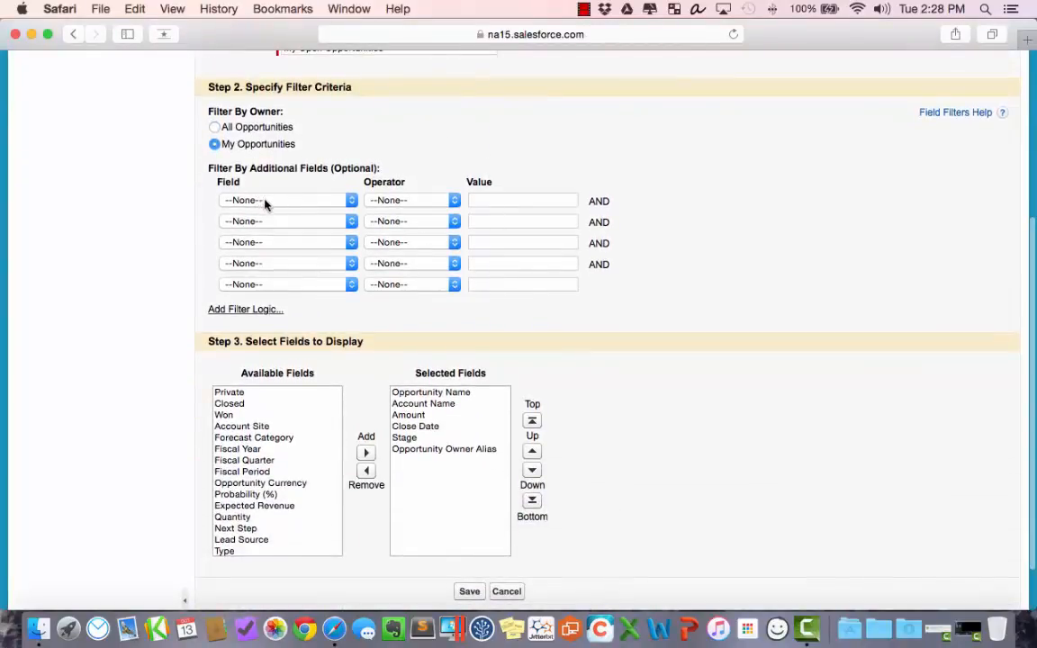
click(329, 202)
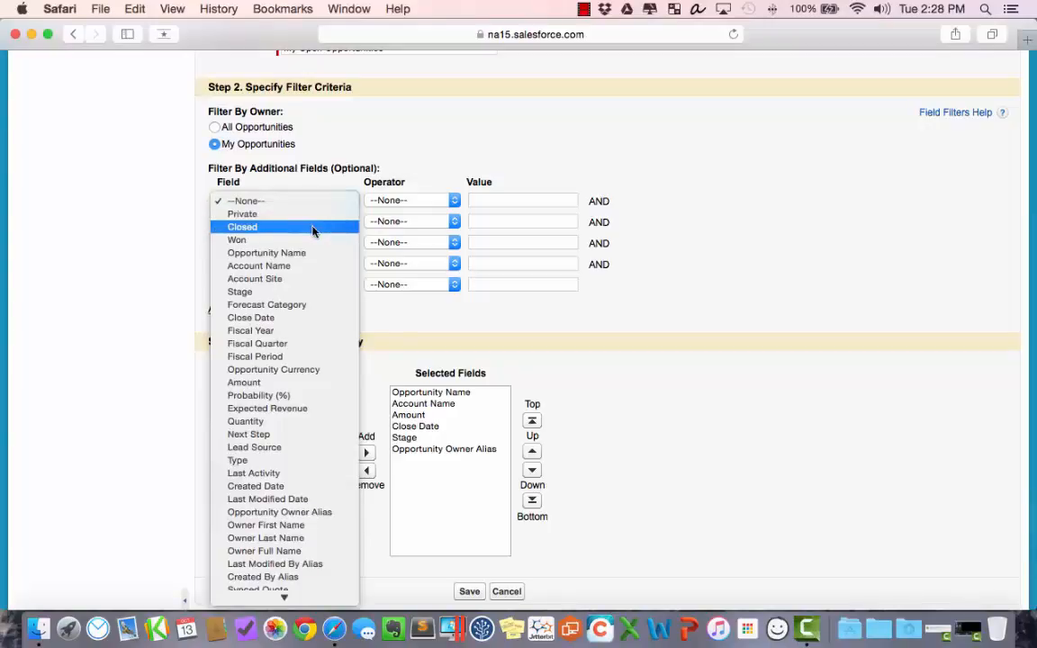
click(312, 229)
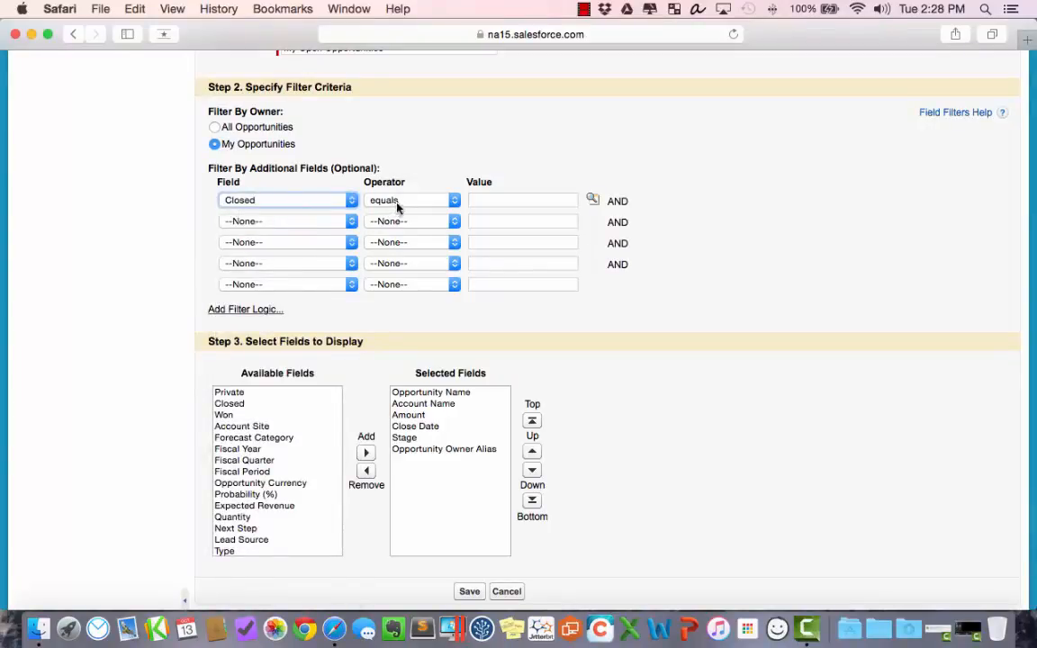
click(531, 200)
click(594, 200)
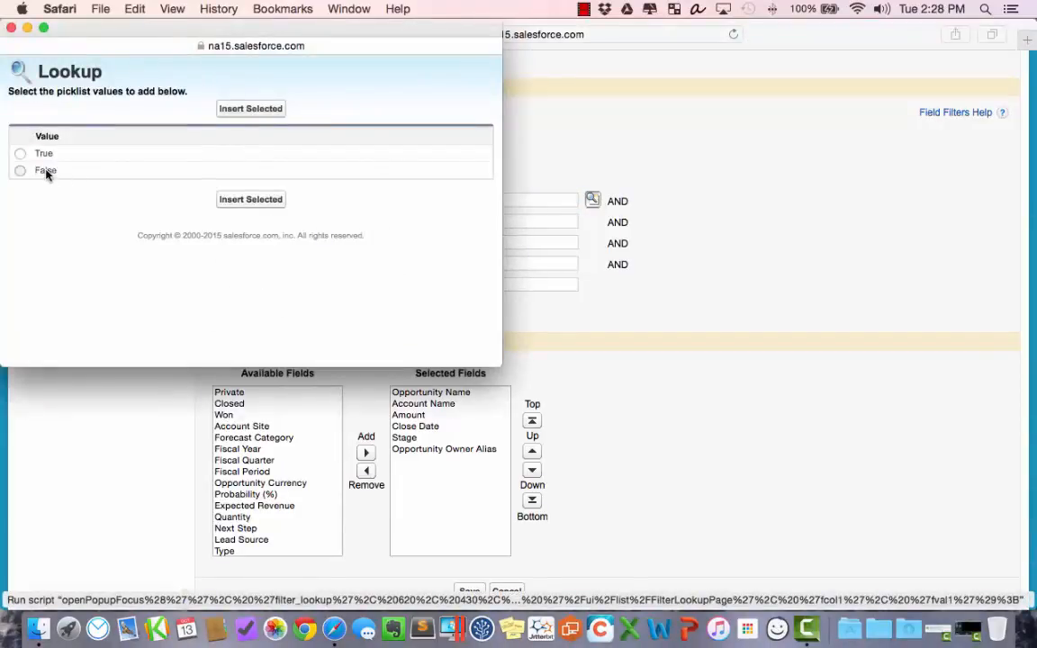
click(47, 174)
click(273, 109)
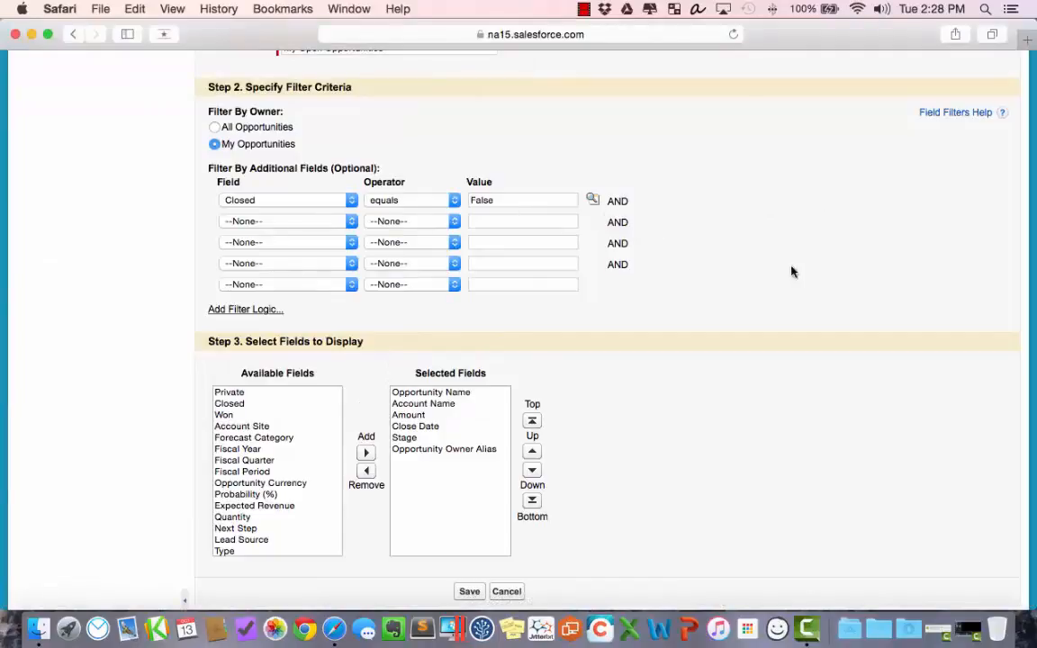
Add Probability (%) to the view's displayed fields and place it directly above Opportunity Owner Alias.
scroll(787, 245, down, 2)
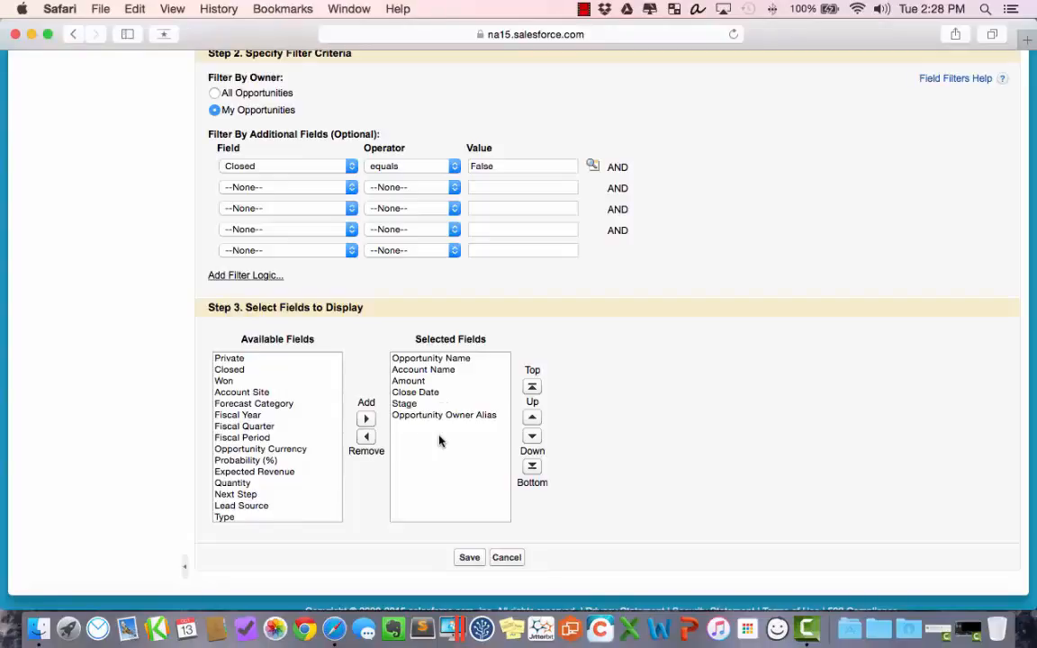
click(265, 461)
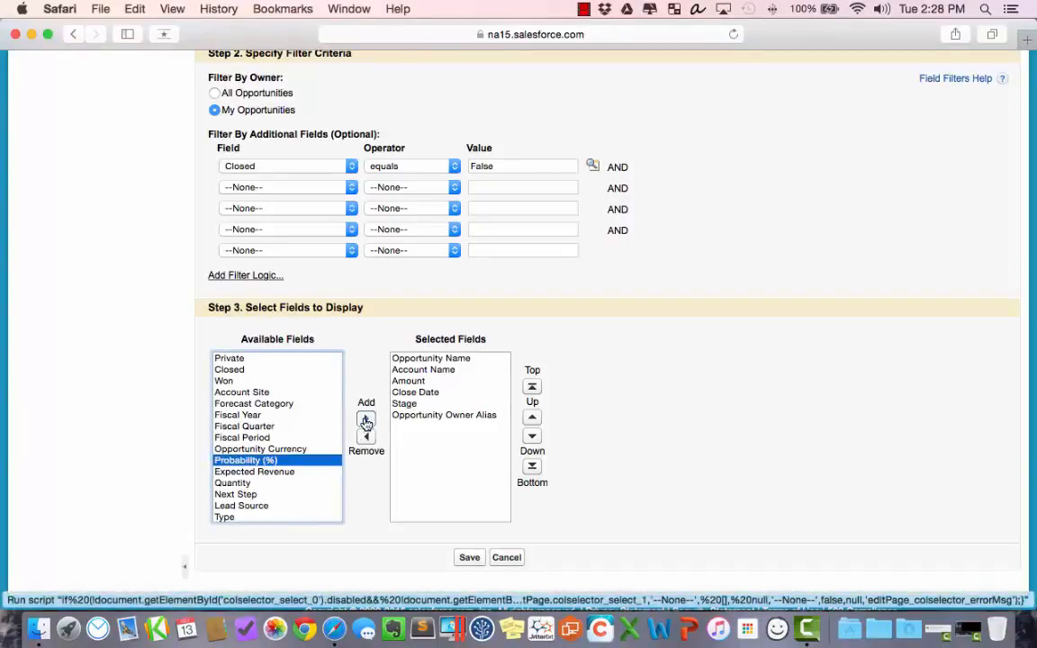
click(365, 420)
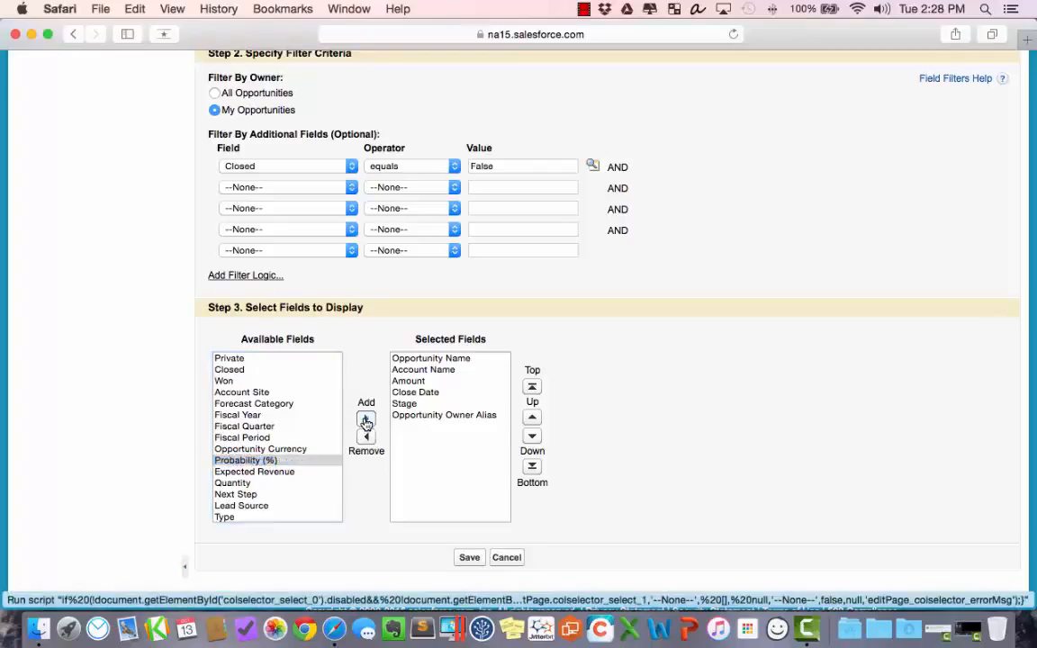
click(532, 419)
click(628, 420)
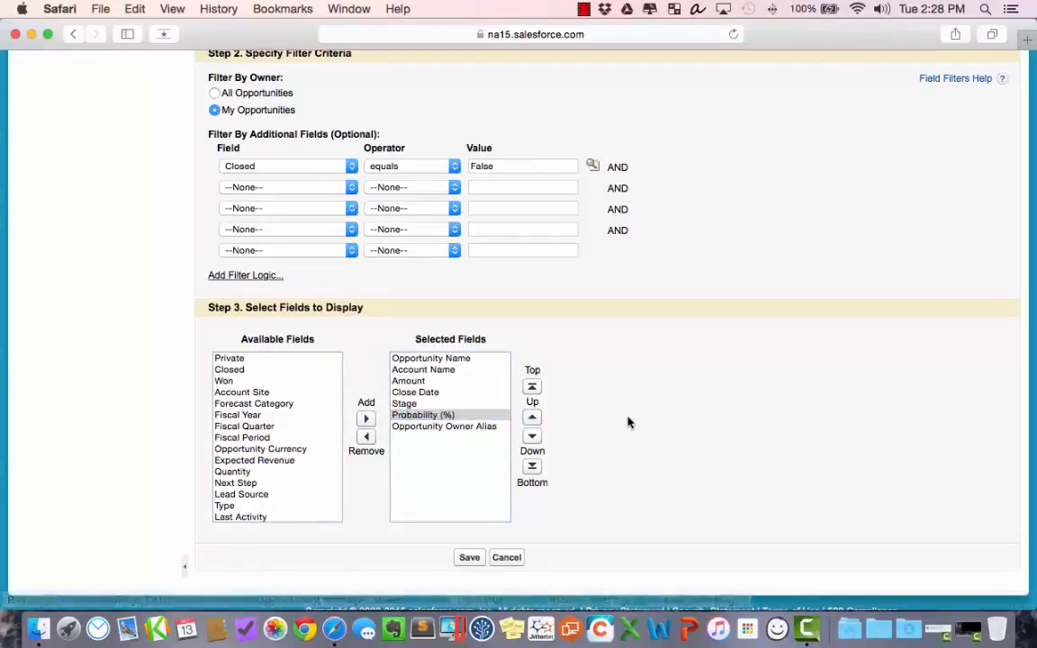
Save the My Open Opportunities view and check its entry in the list of available opportunity views.
click(468, 558)
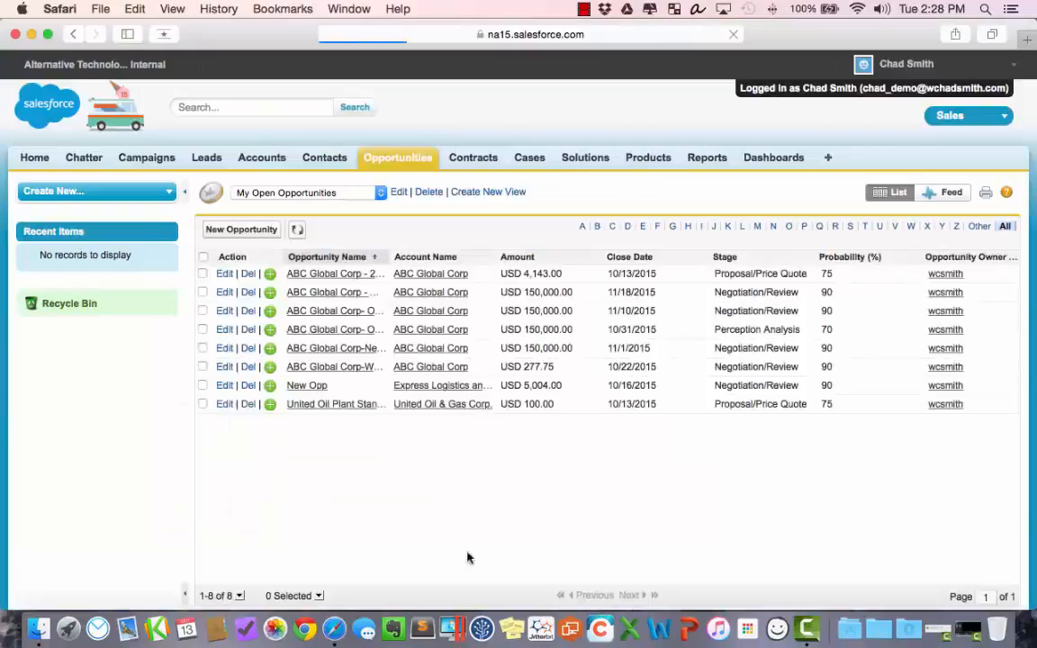
click(330, 196)
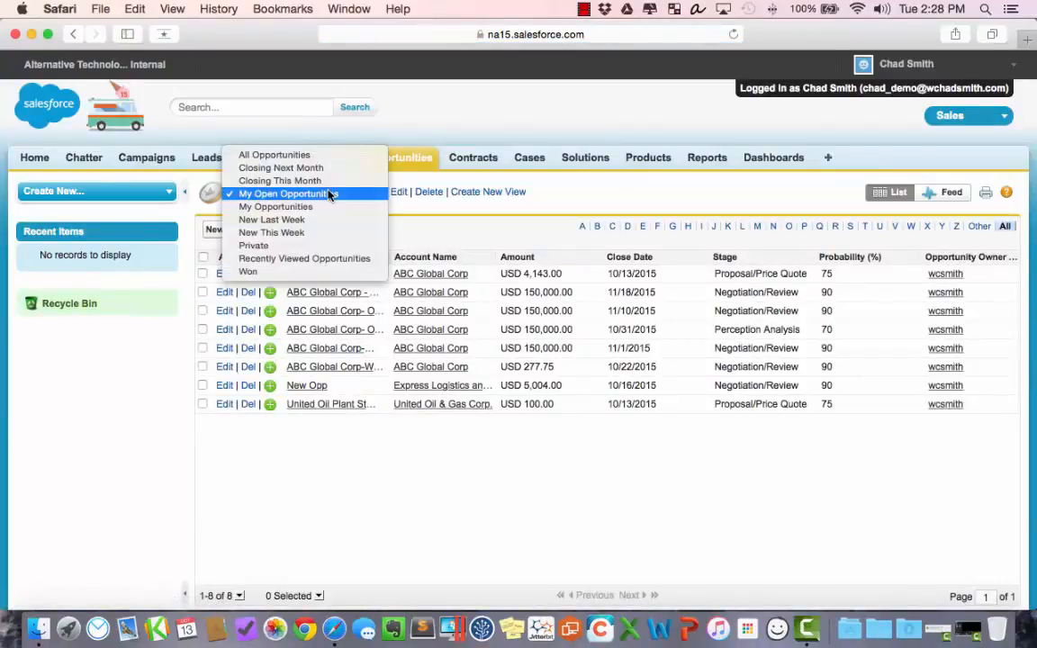
click(330, 195)
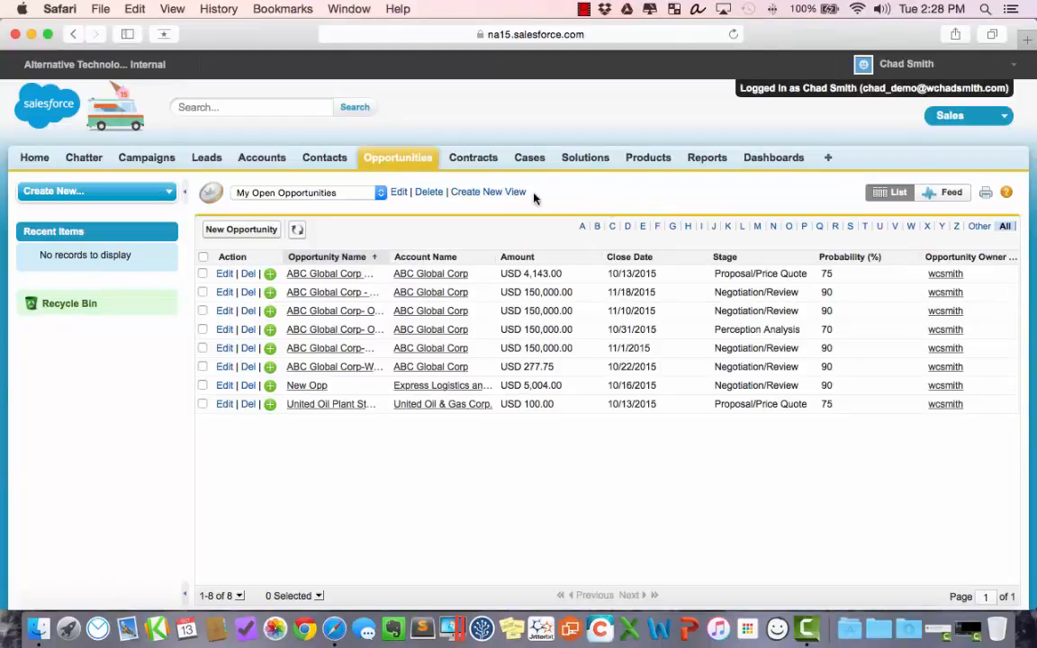
Start another new opportunity view and name it "My Open Opportunities Closing This Month".
click(495, 194)
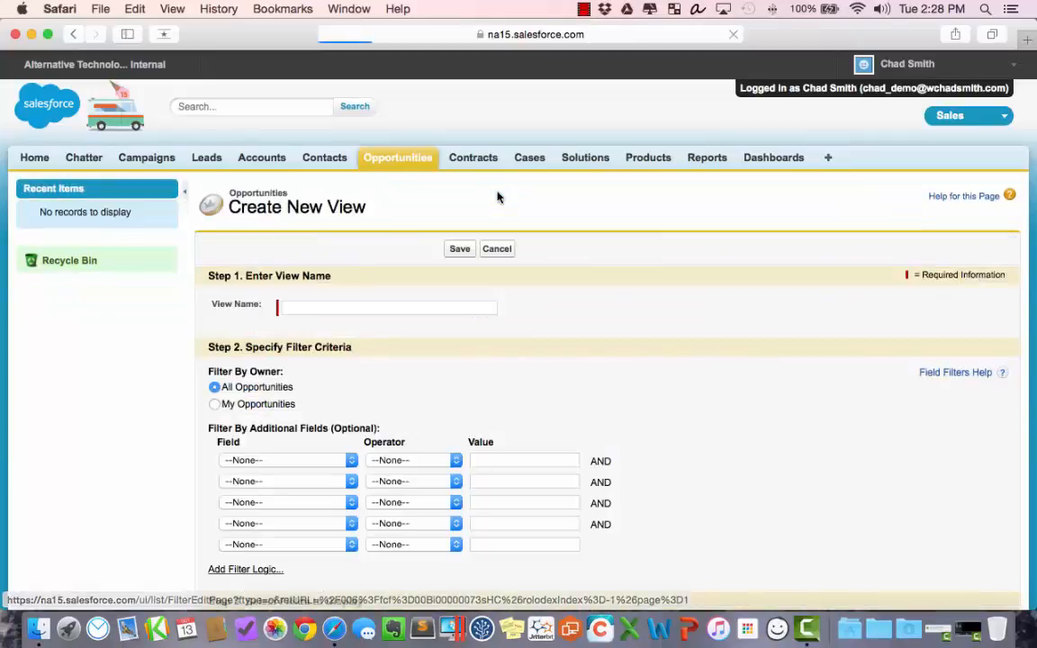
text(My Open Oppo)
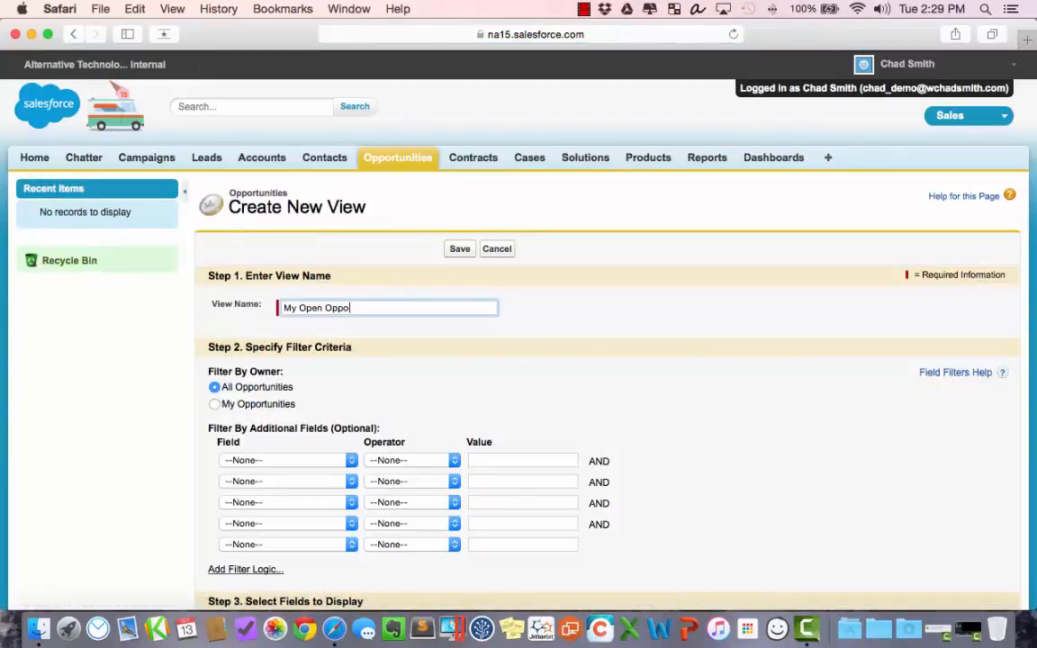
text(rtunities C)
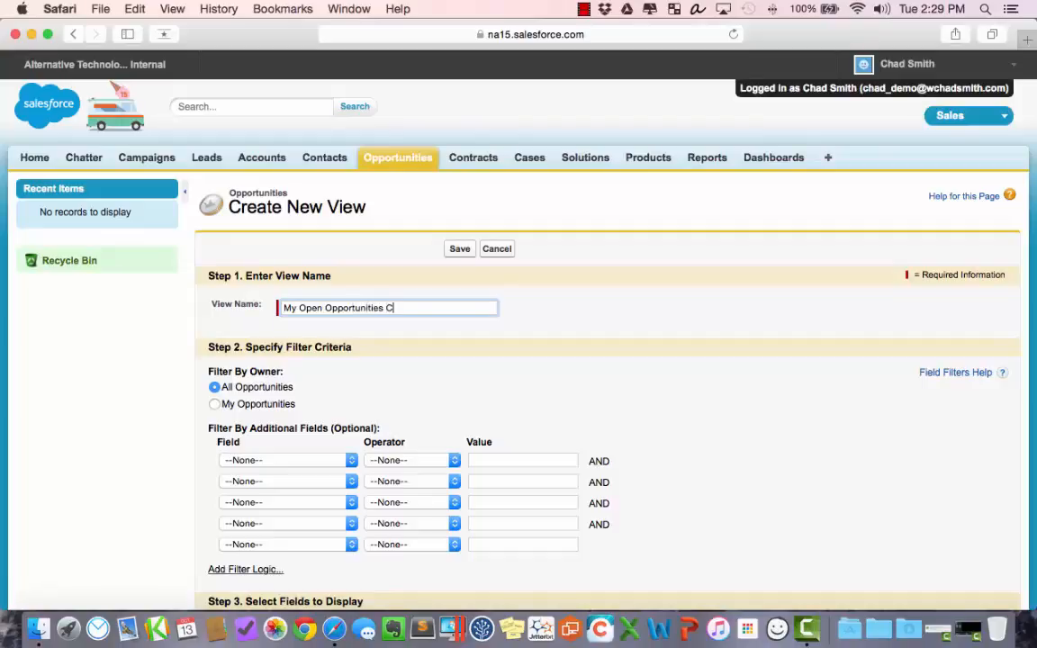
text(losing This Month)
scroll(567, 350, down, 3)
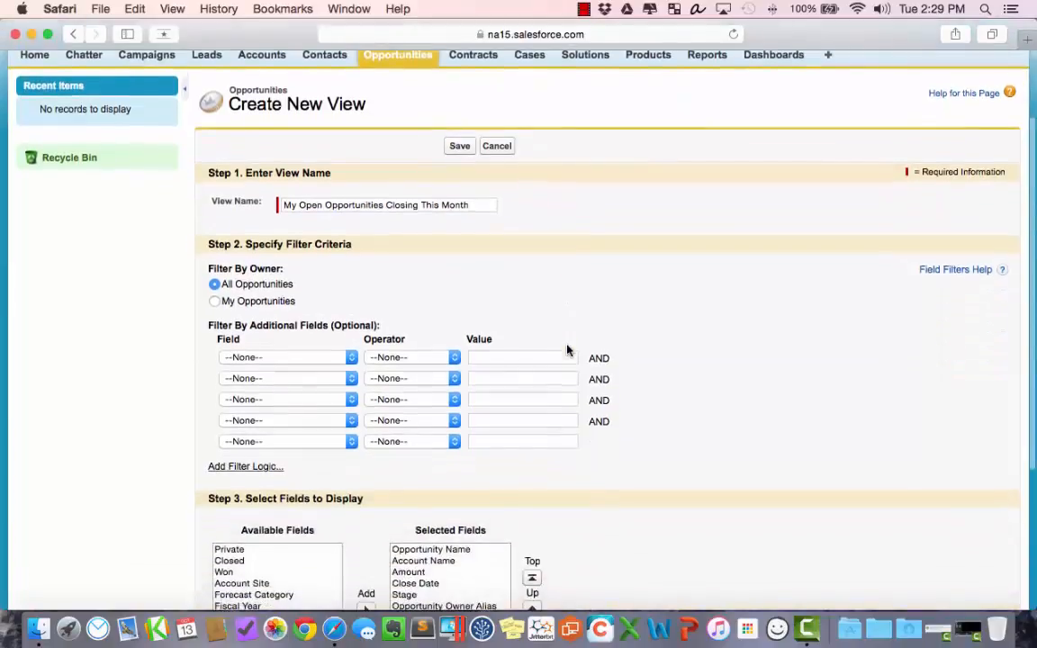
Limit the view to My Opportunities and add a Closed equals False filter, picking the value from the lookup.
click(258, 306)
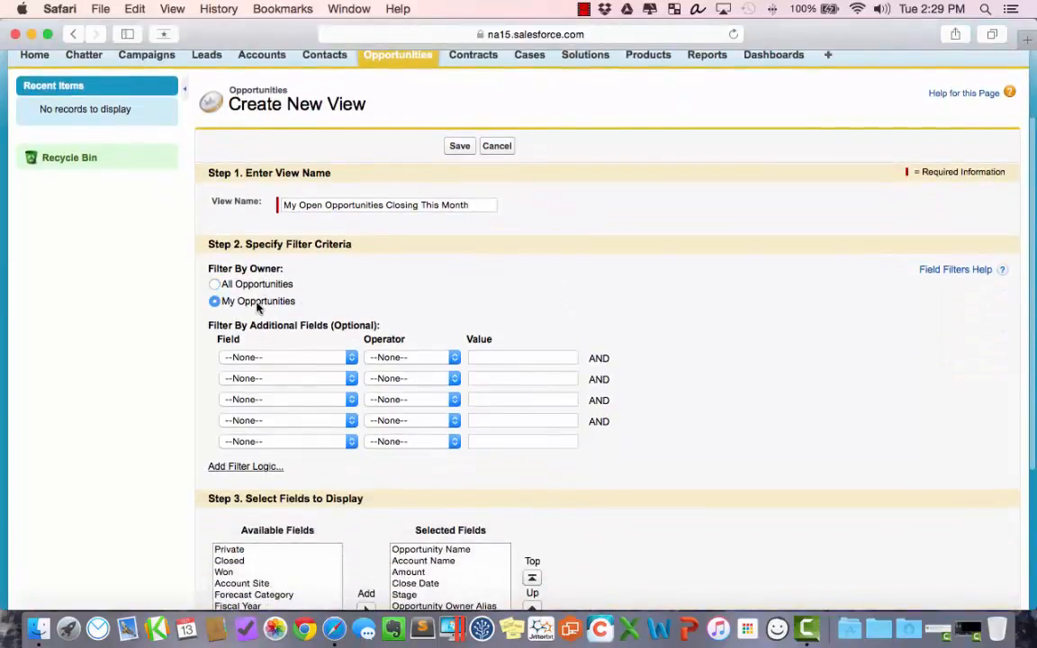
click(256, 359)
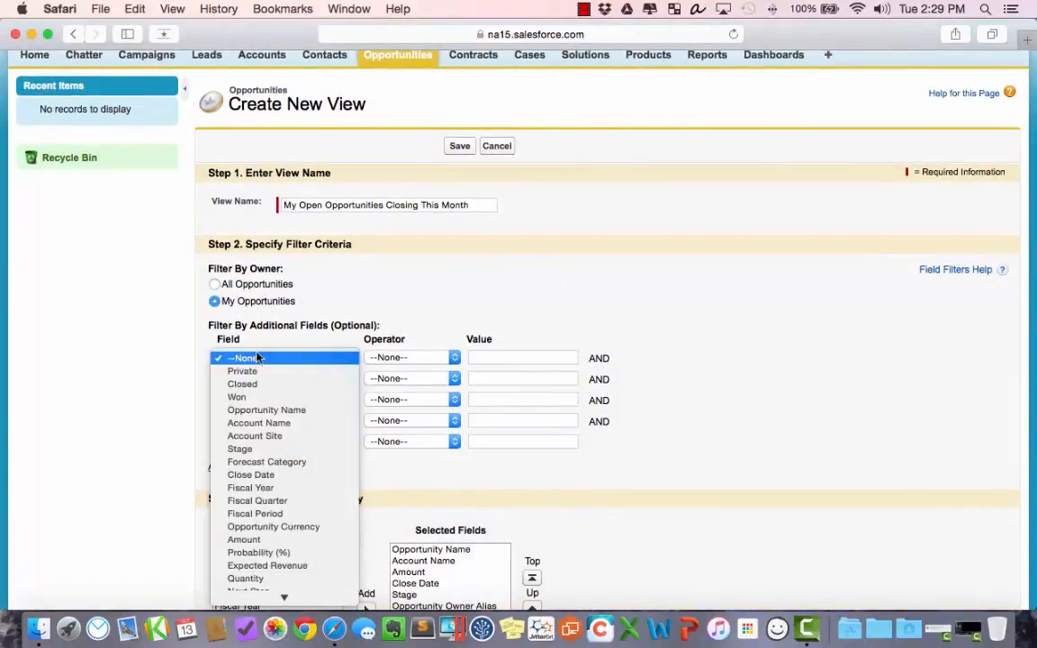
click(241, 378)
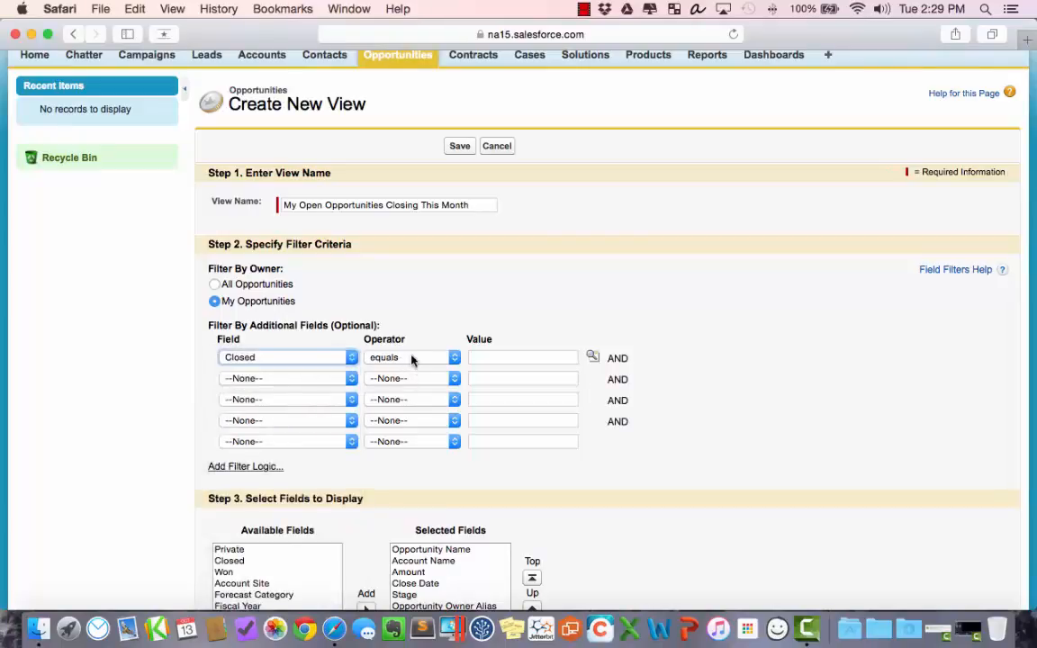
click(507, 357)
click(593, 359)
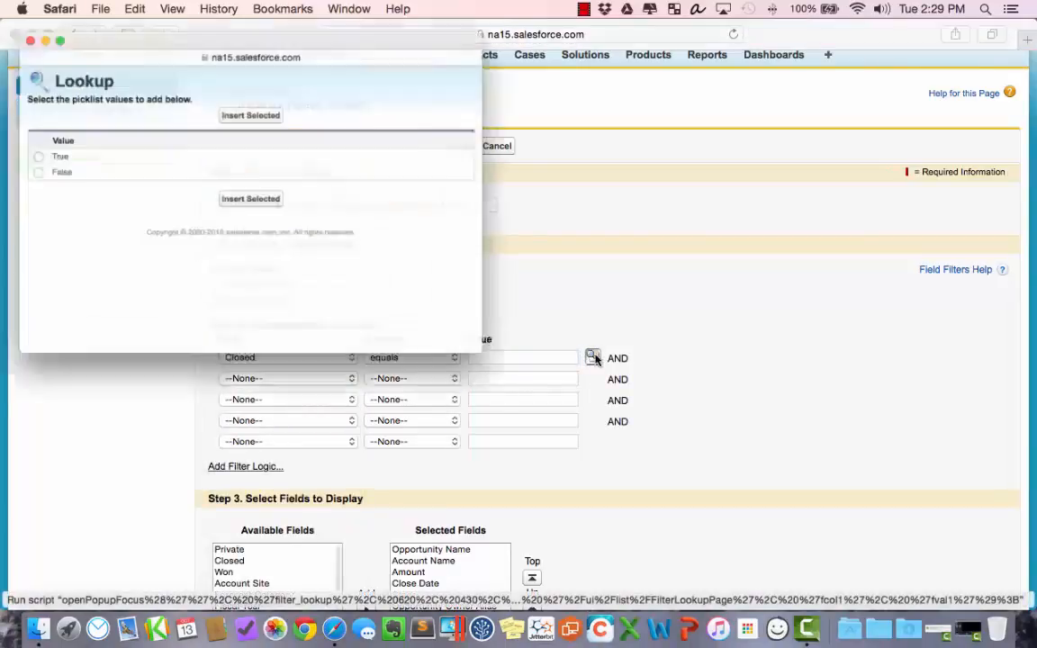
click(47, 171)
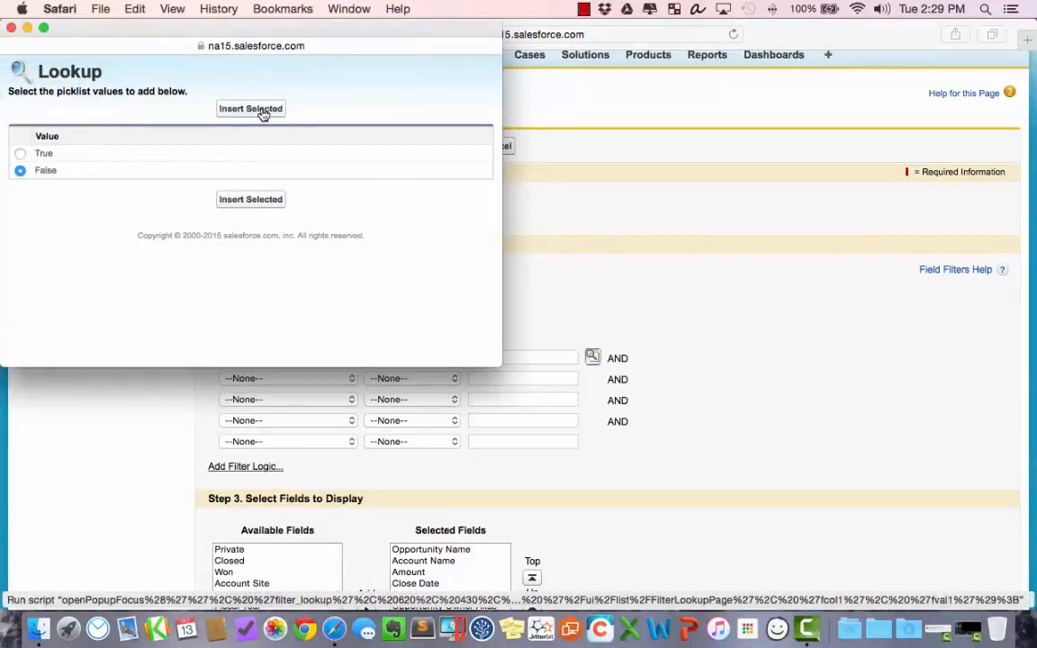
click(262, 111)
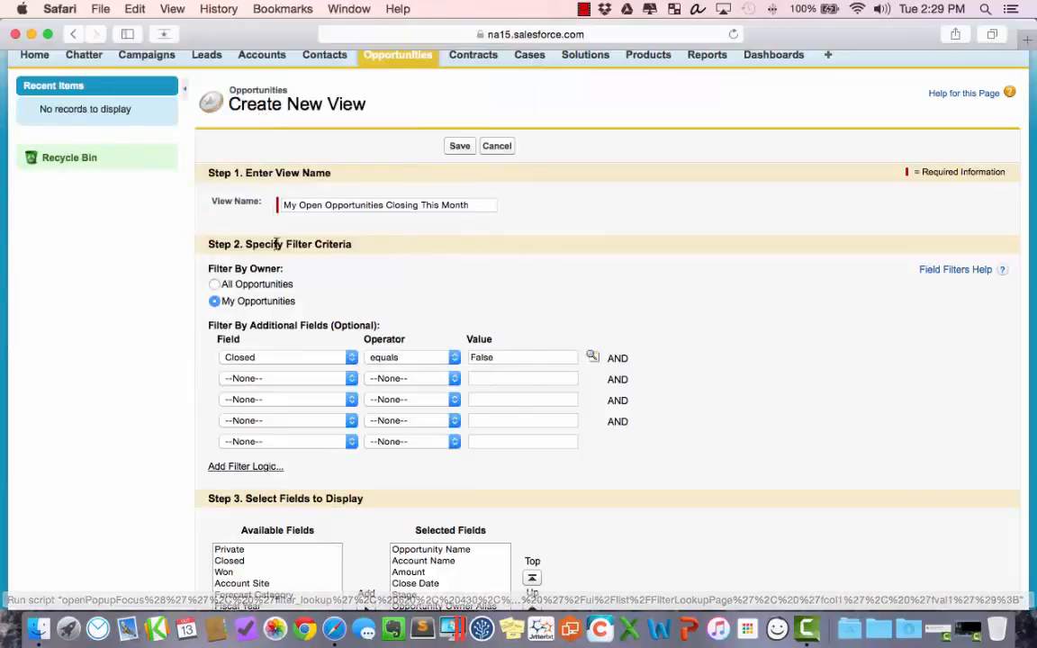
Add a second filter where Close Date equals This Month and save the view.
click(286, 378)
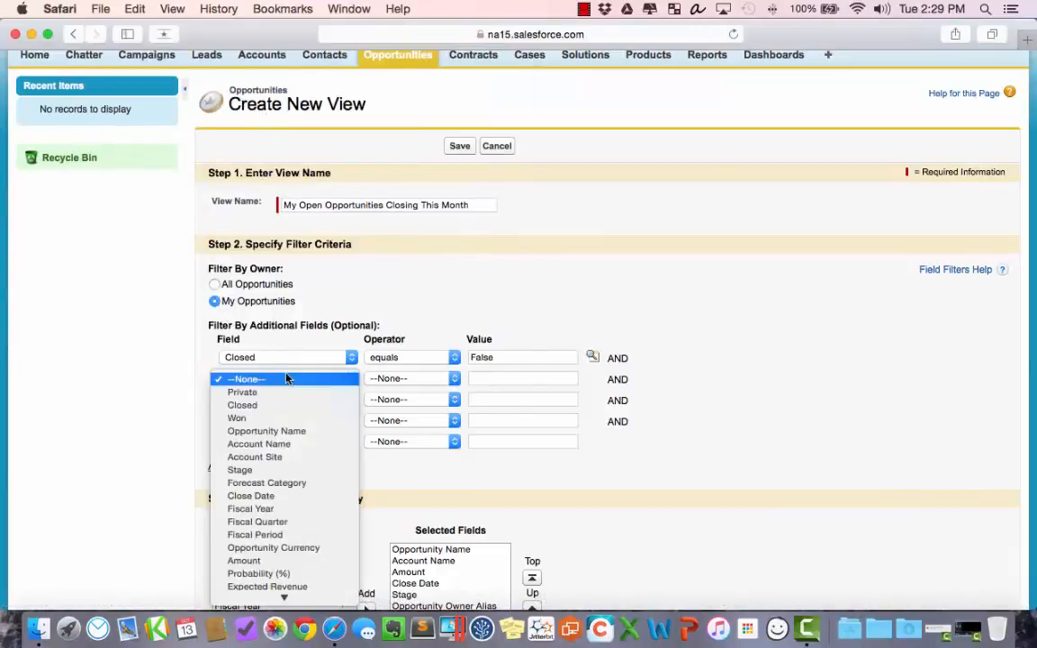
click(290, 496)
click(499, 377)
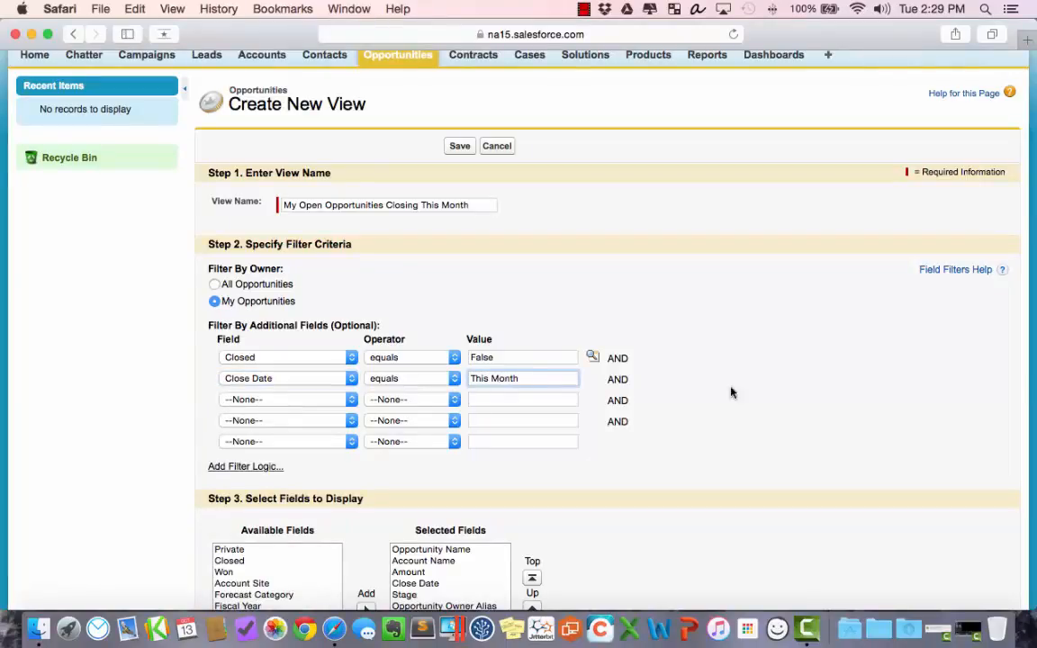
click(790, 370)
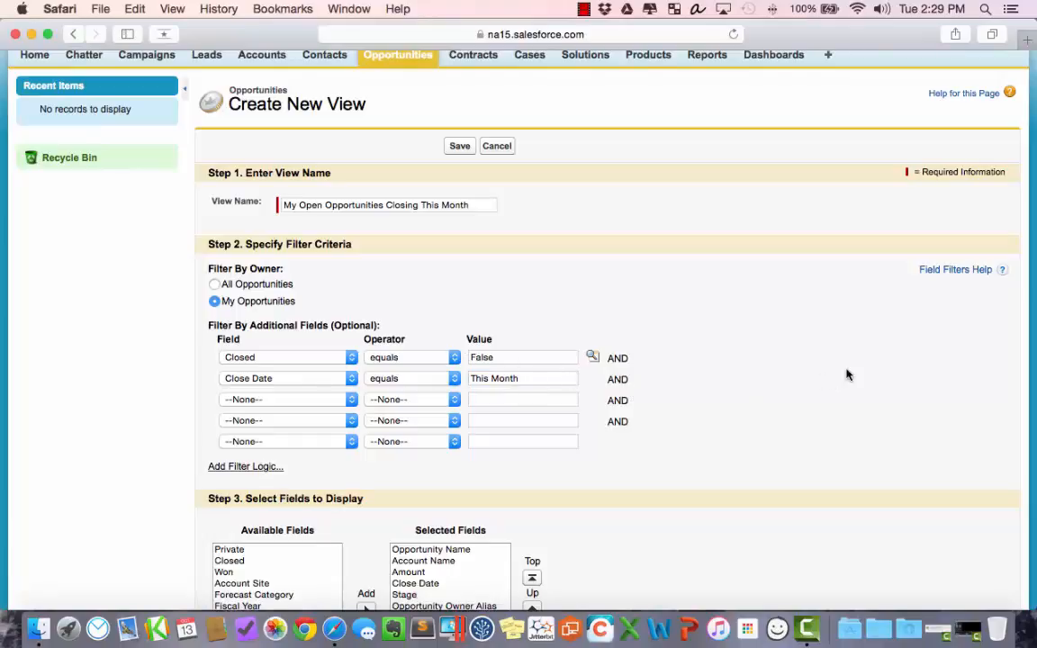
scroll(833, 352, down, 5)
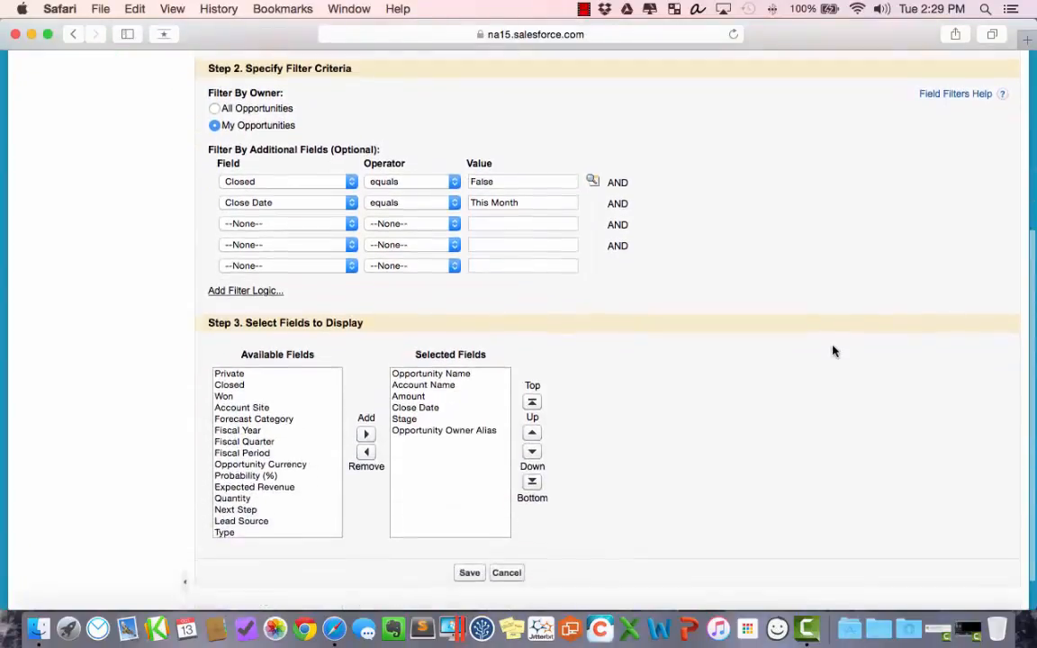
click(468, 573)
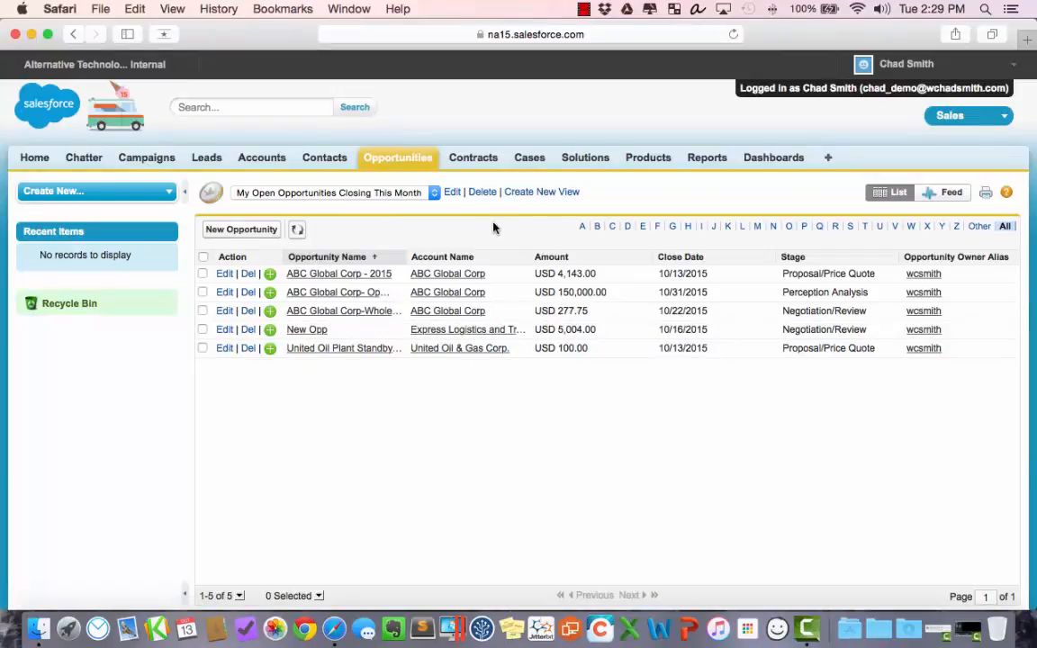
Start another new opportunity view and name it "My Open Opportunities Closing This Year".
click(542, 193)
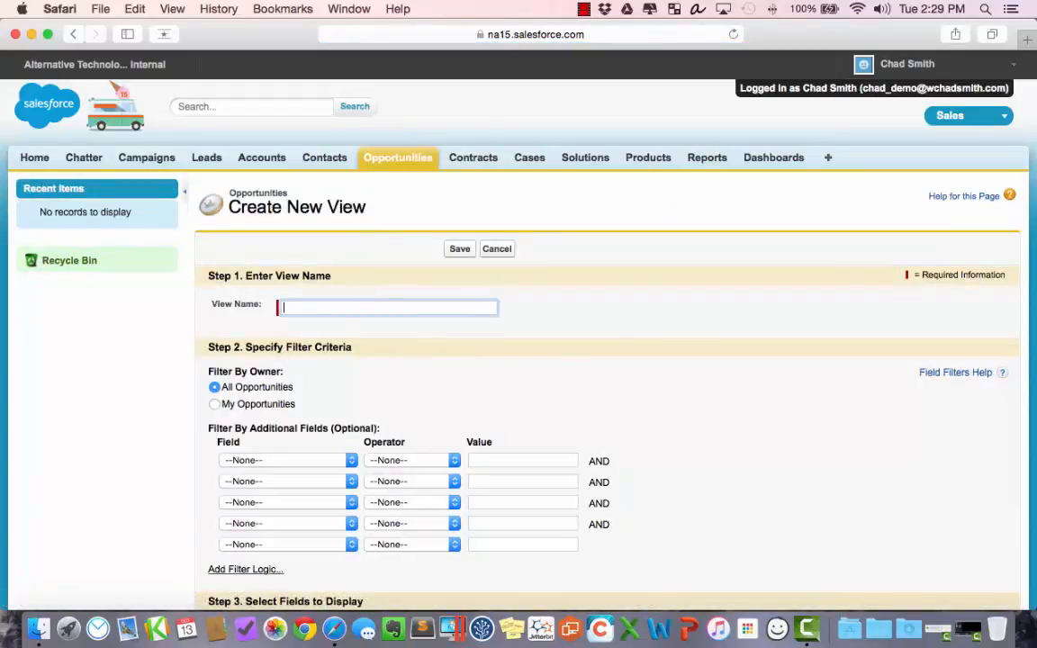
text(My Open Opportunities Closing This Year)
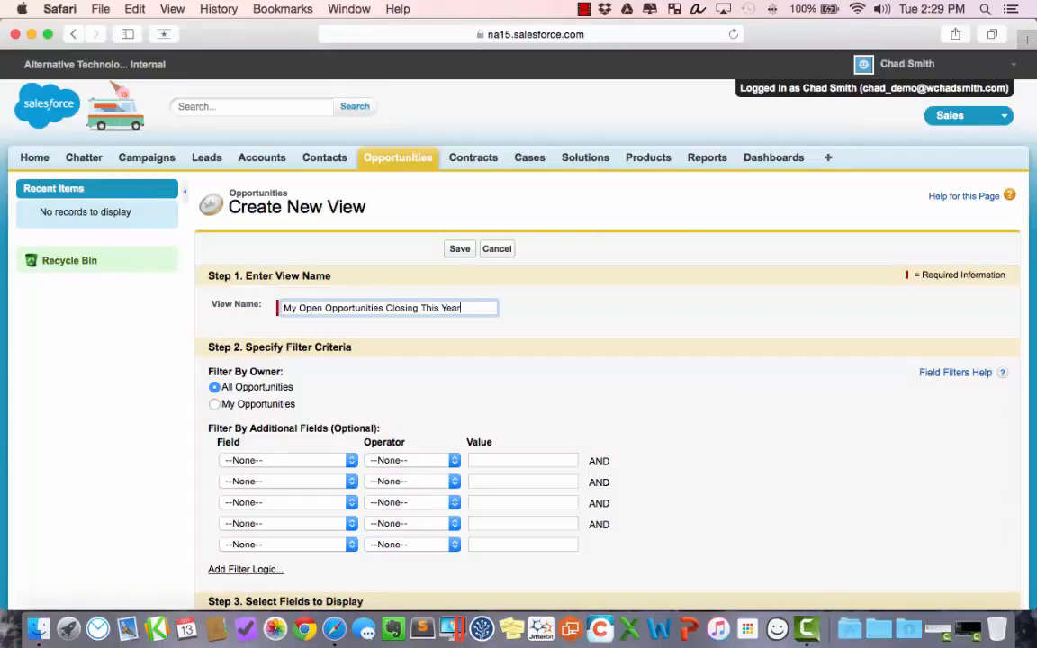
click(512, 364)
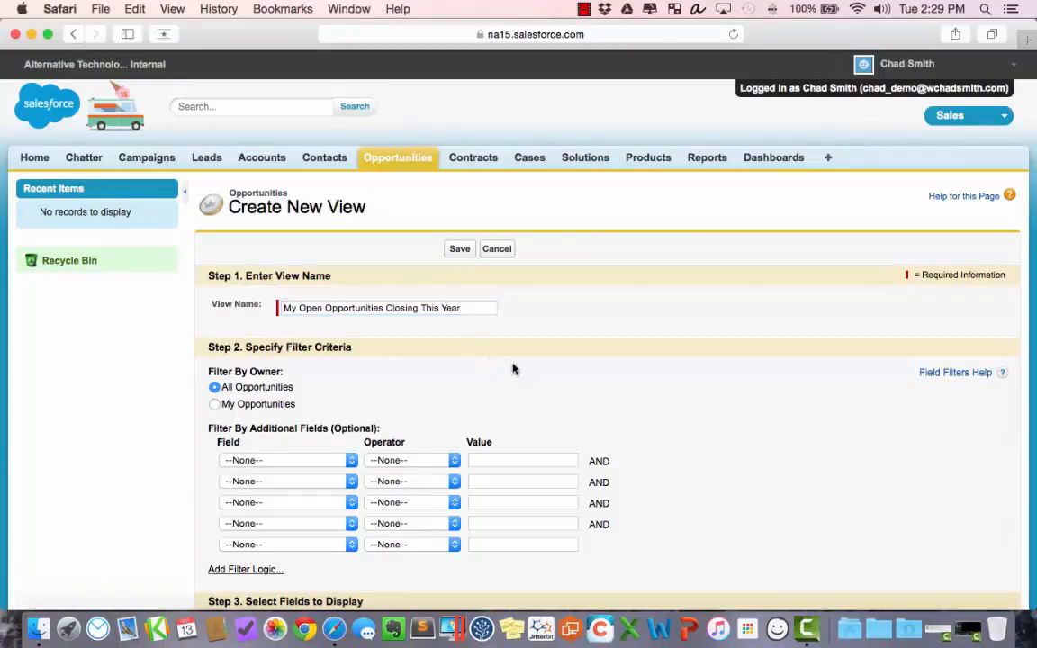
Restrict the This Year view to My Opportunities and set its first filter to Closed equals False using the value lookup.
scroll(512, 363, down, 1)
click(262, 347)
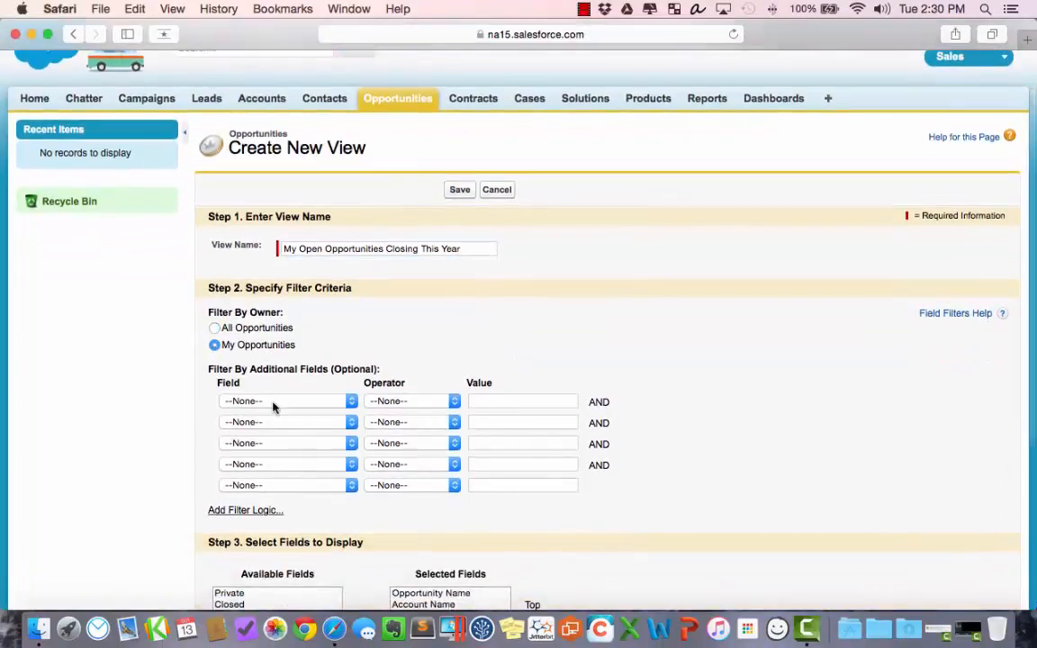
click(280, 401)
click(269, 428)
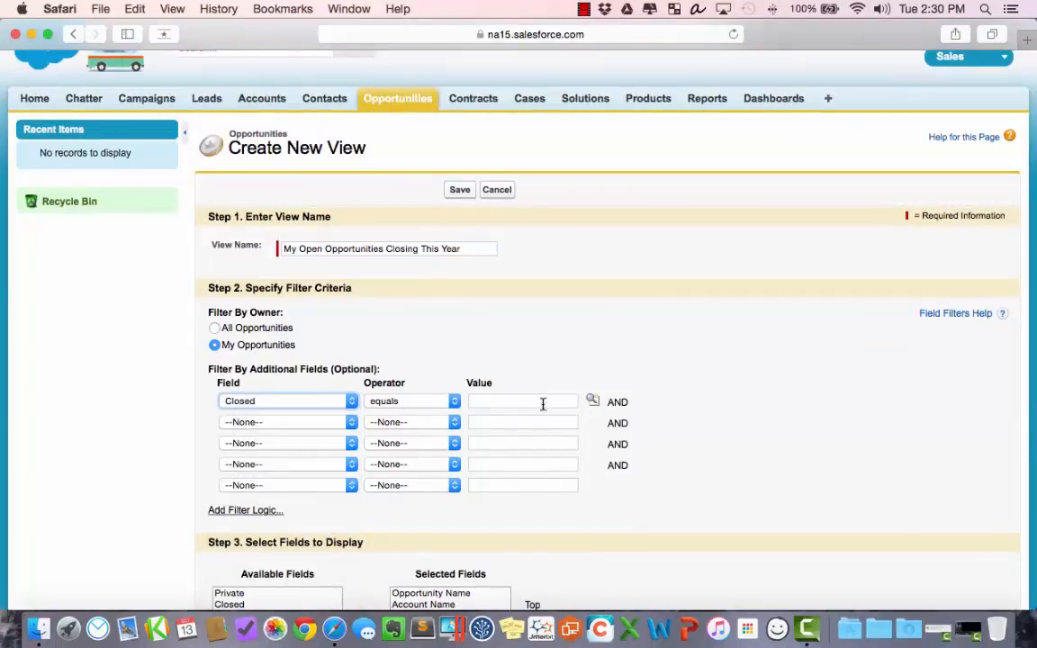
click(594, 402)
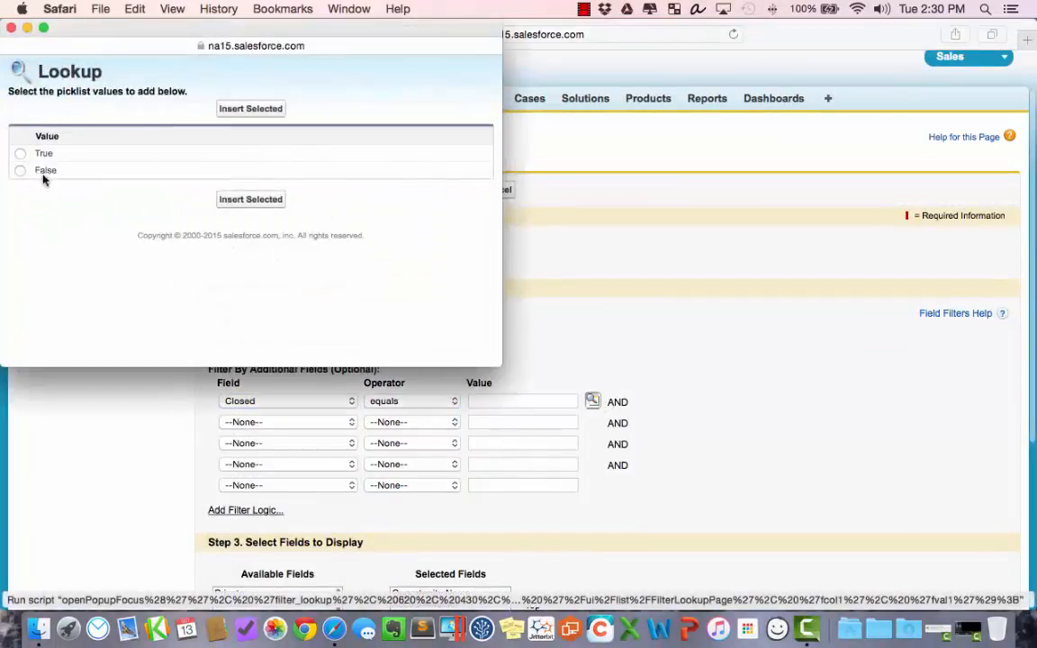
click(41, 171)
click(251, 109)
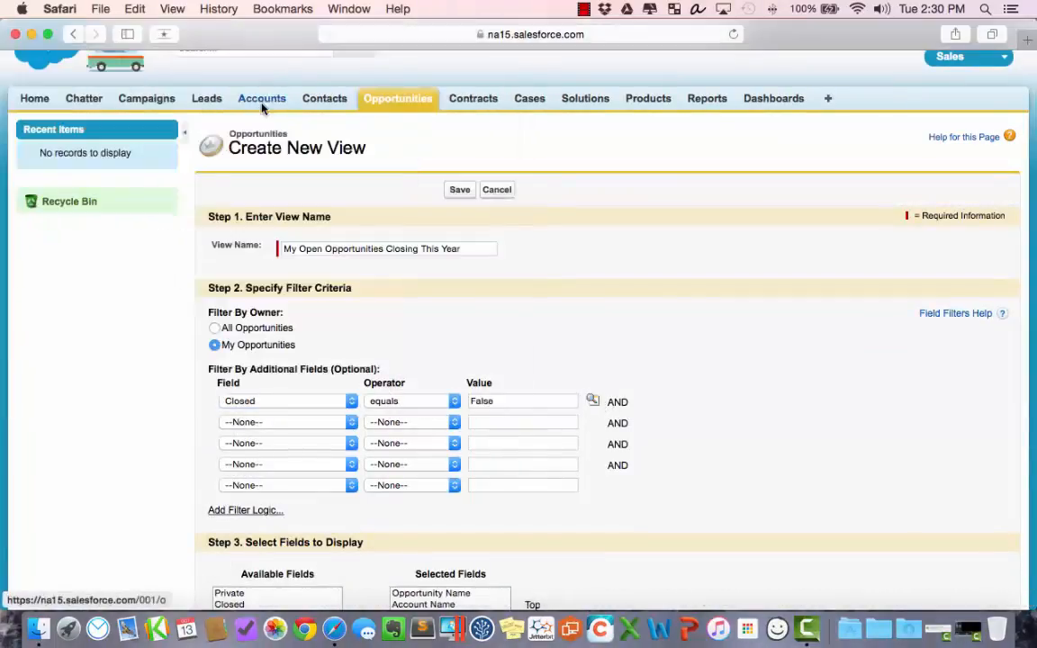
Add a second filter where Close Date equals This Year and save the view.
click(261, 422)
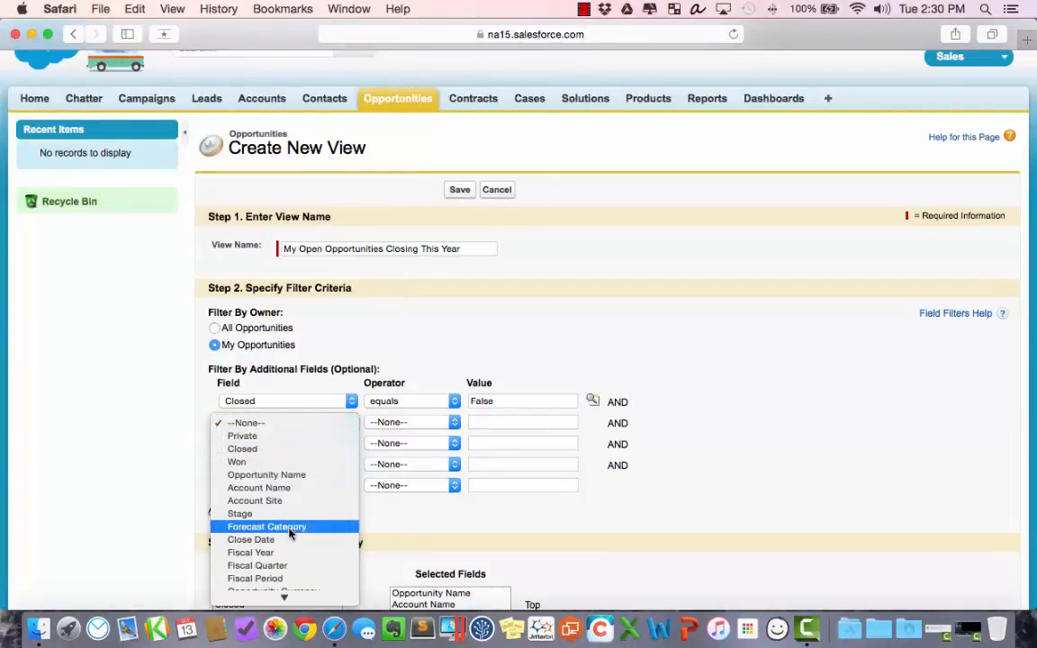
click(251, 539)
click(506, 421)
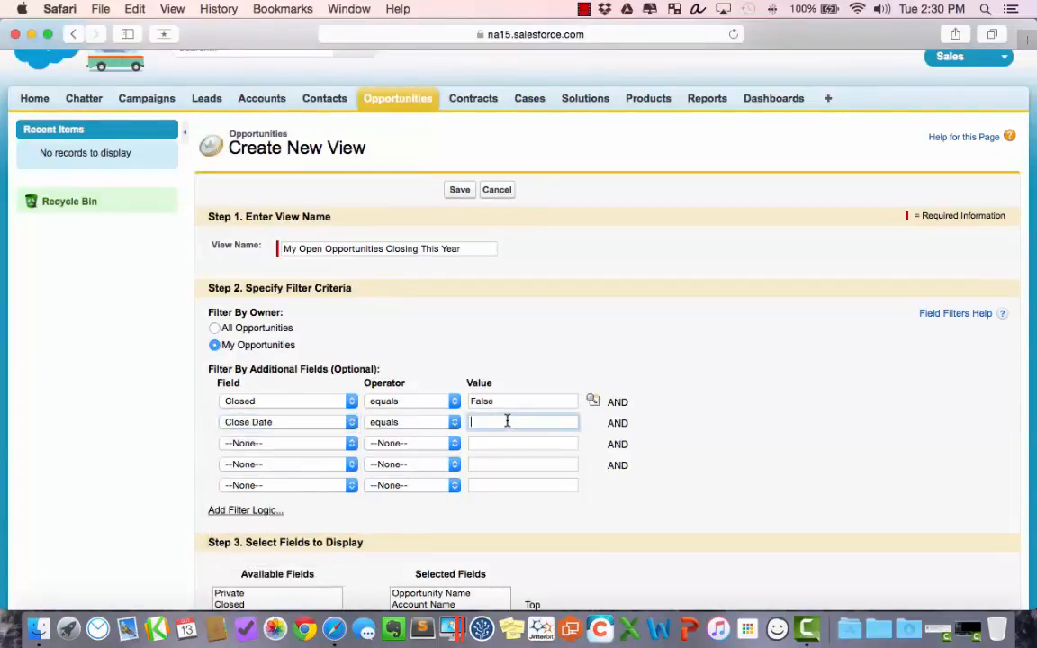
text(This Year)
click(459, 191)
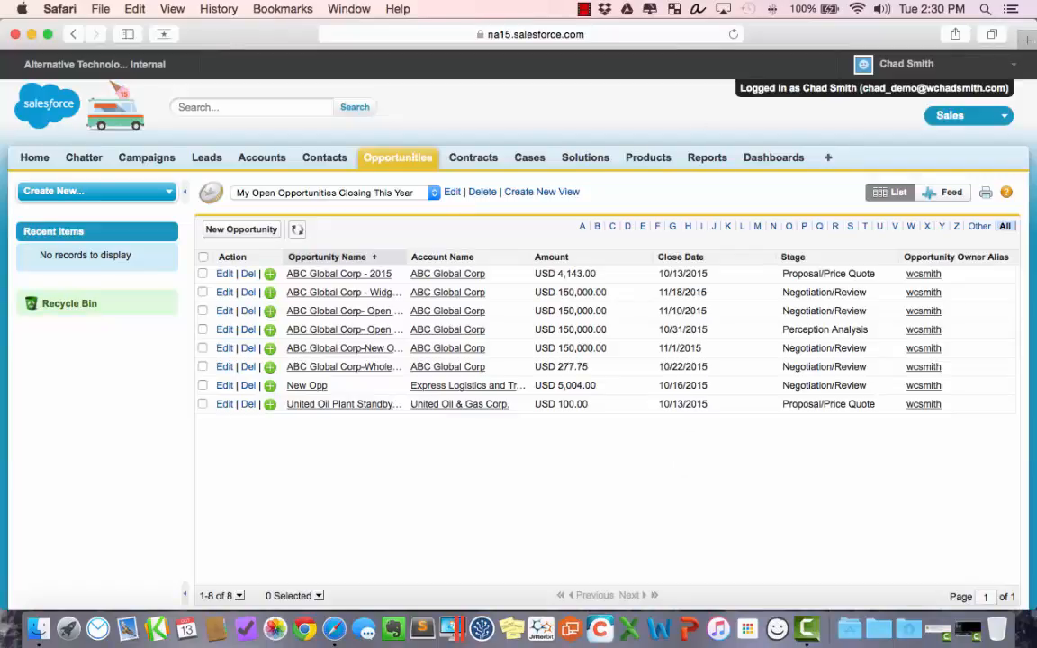
Open google.com in a new browser tab and search for "salesforce list view date filter".
click(1027, 40)
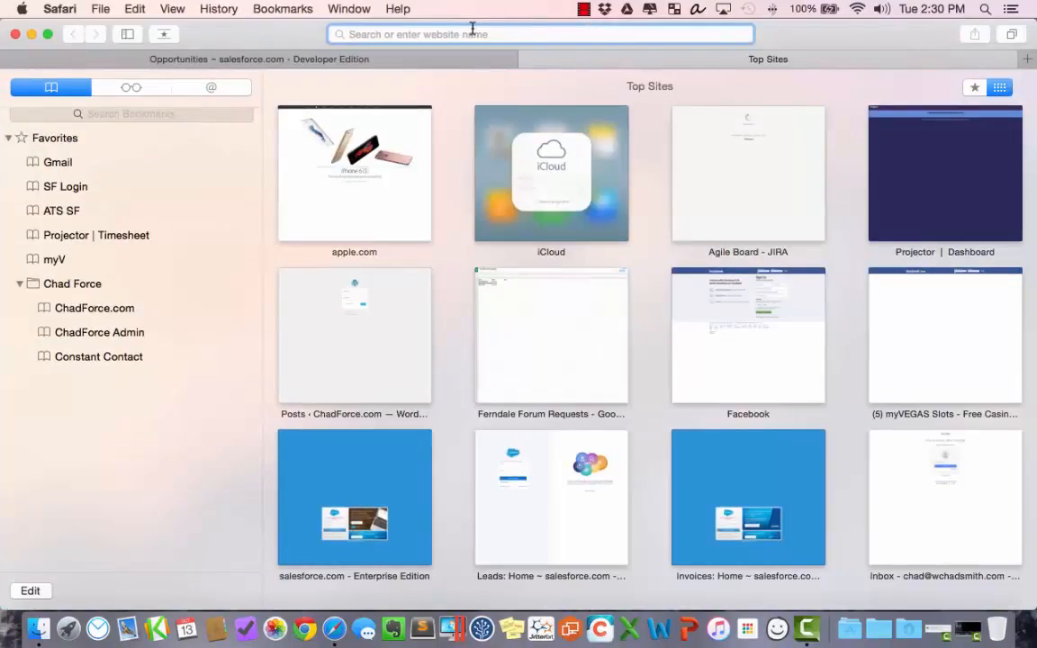
text(google.com)
key(Return)
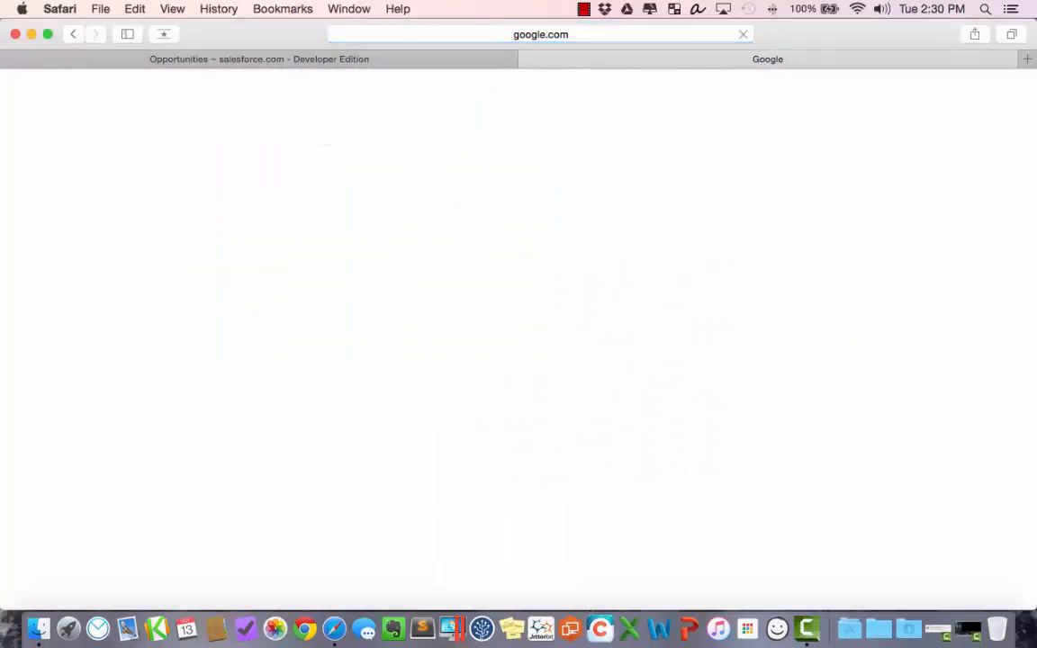
text(sale)
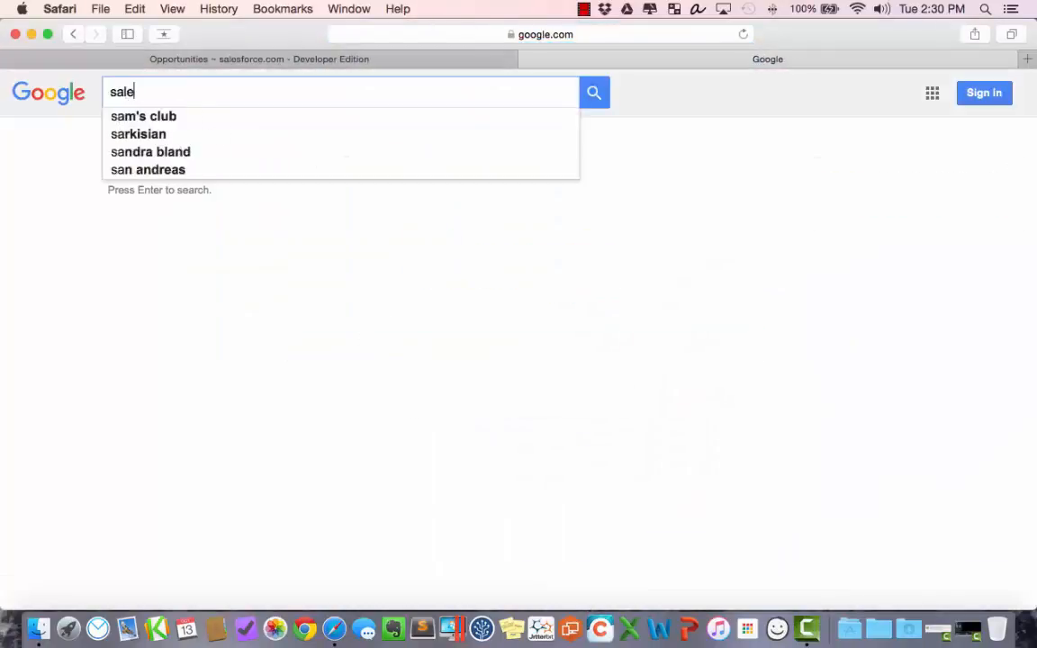
text(sforce list vi)
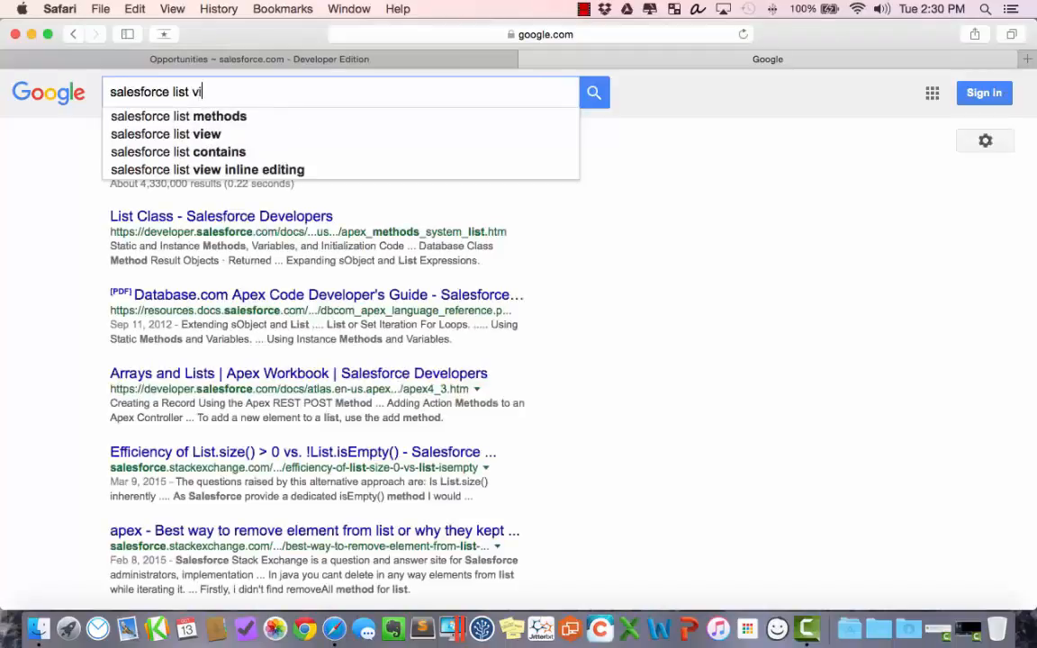
text(ew date filter)
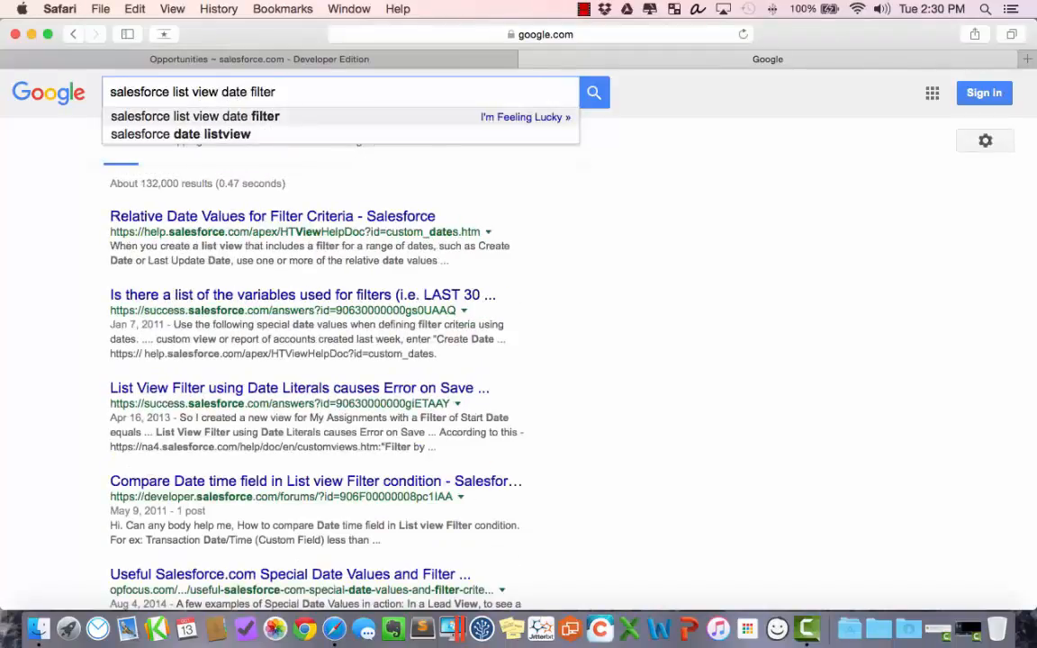
key(Return)
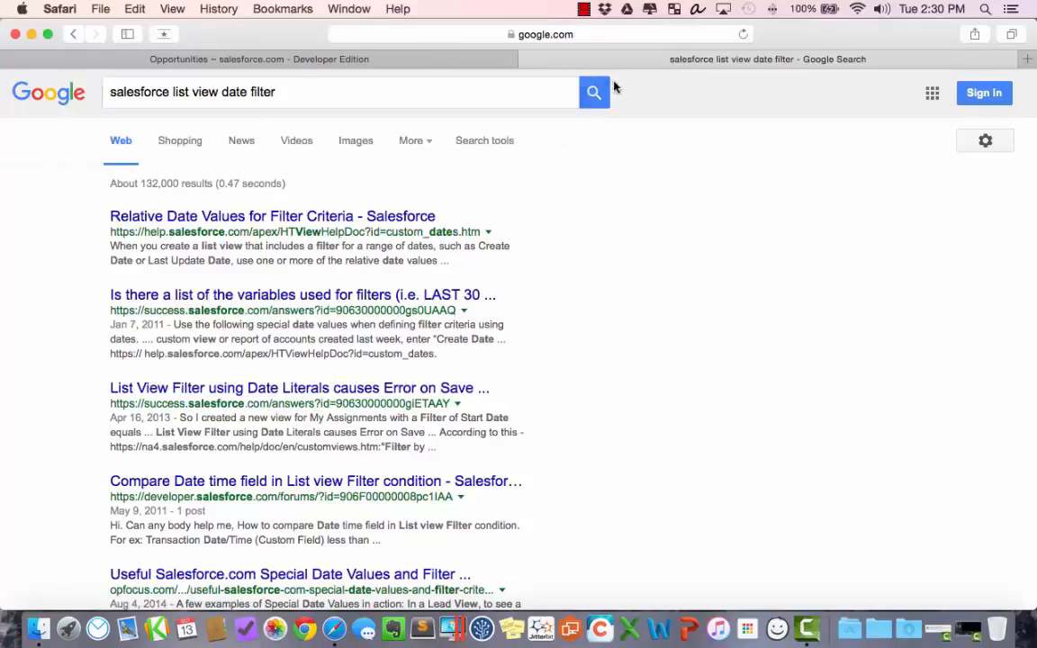
Open the Salesforce help article "Relative Date Values for Filter Criteria" and look through its table of relative date values.
click(396, 217)
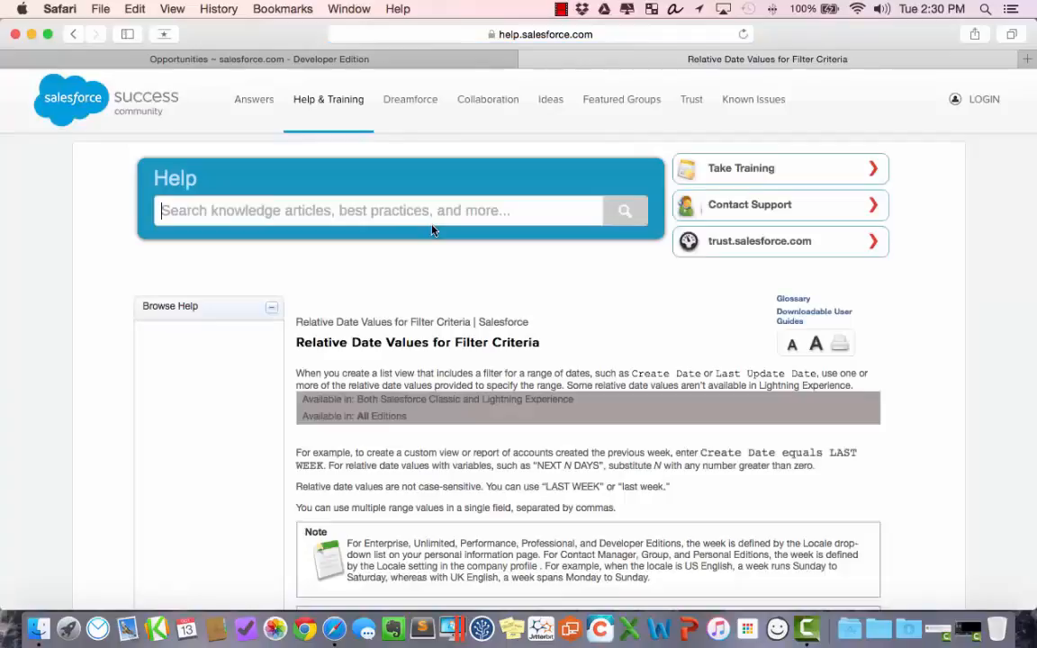
scroll(617, 405, down, 5)
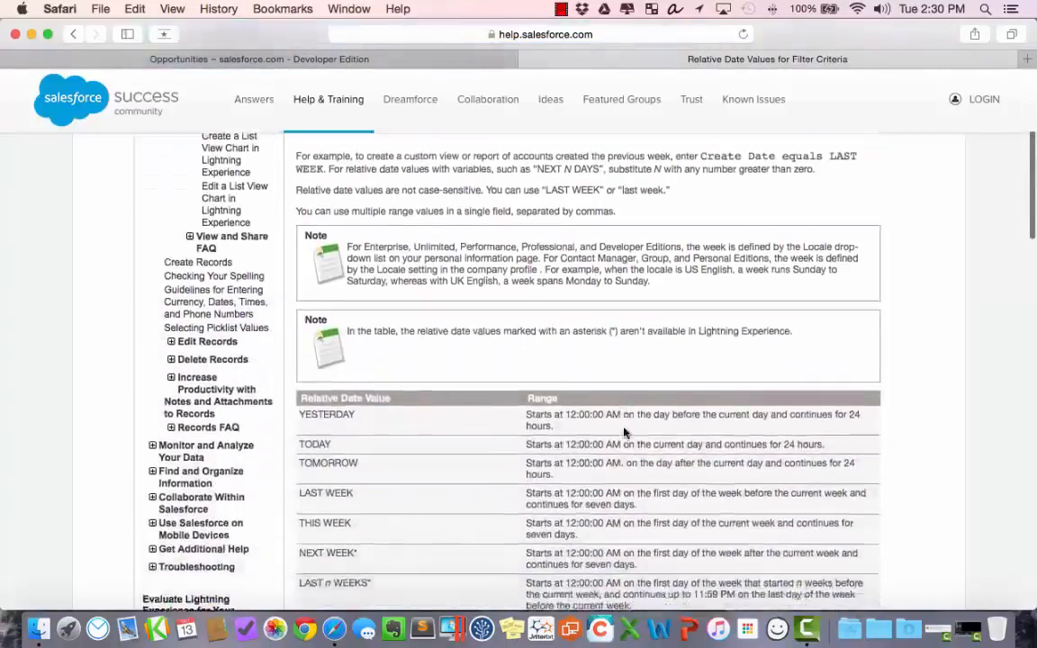
scroll(624, 433, down, 3)
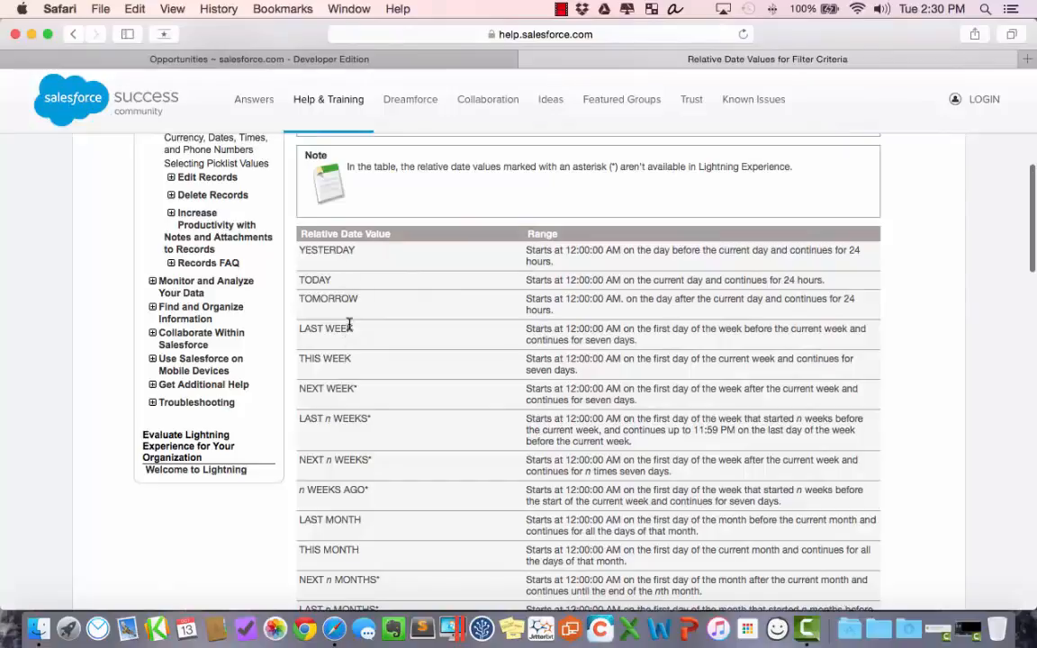
scroll(439, 342, down, 5)
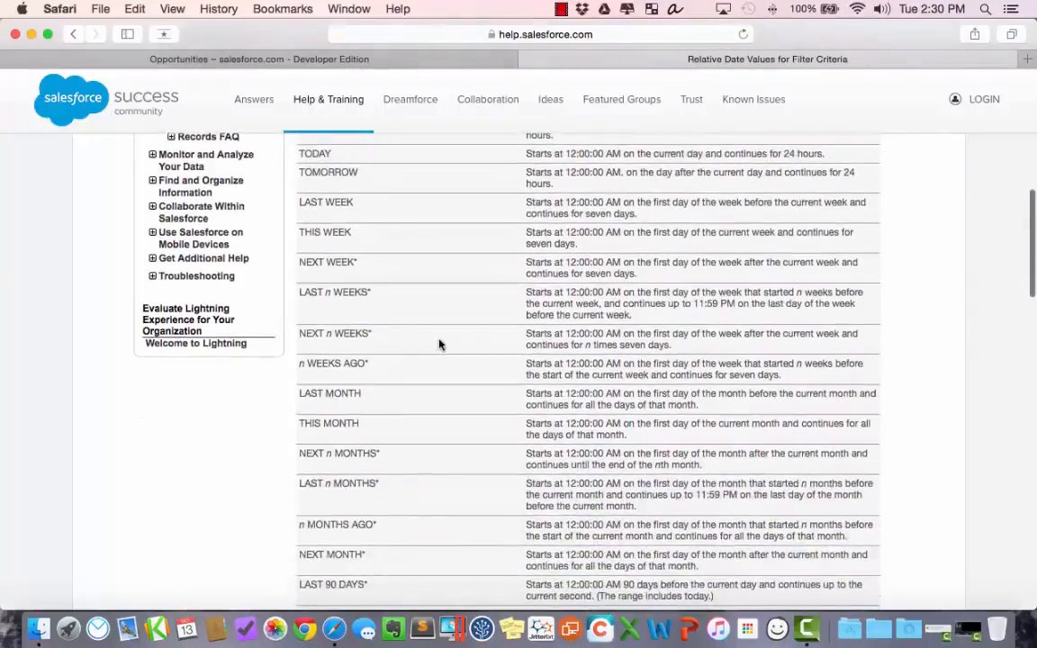
scroll(439, 343, down, 10)
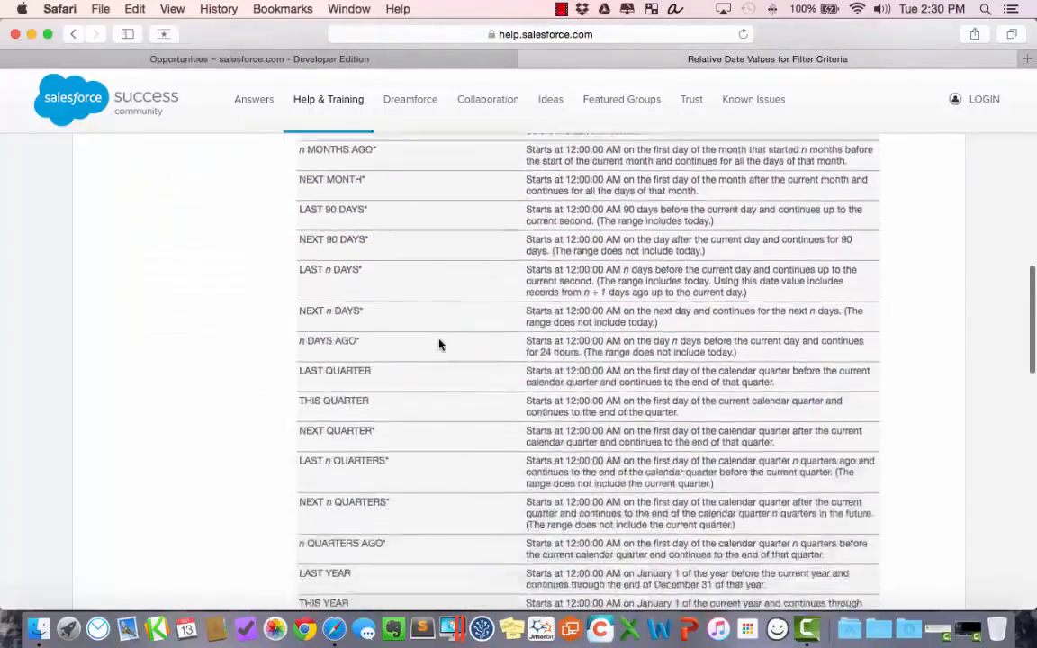
scroll(440, 343, up, 20)
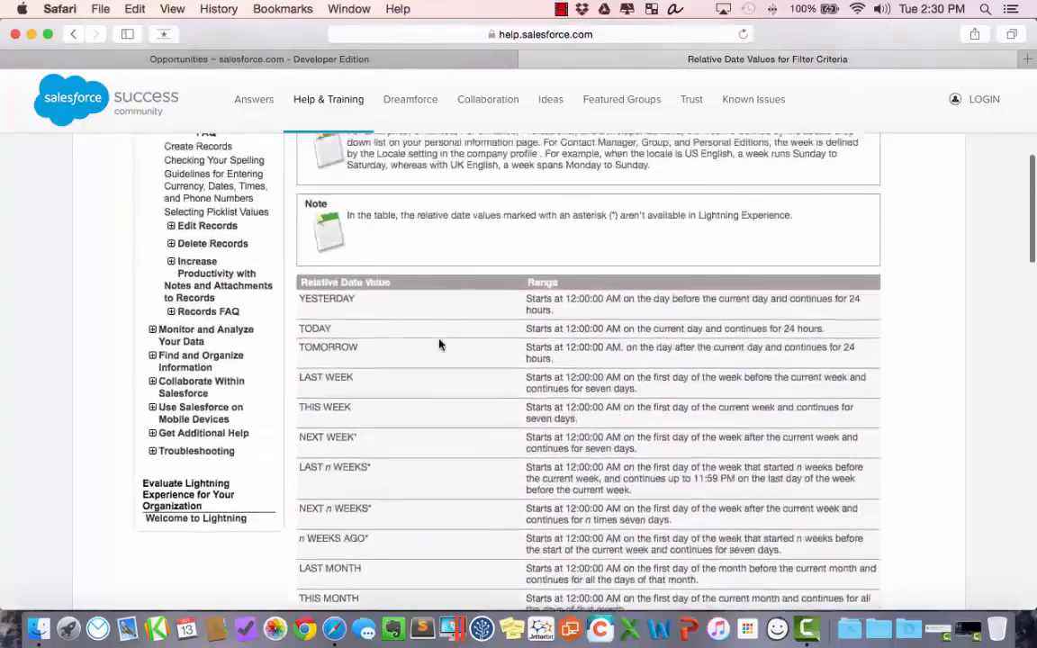
scroll(439, 343, down, 1)
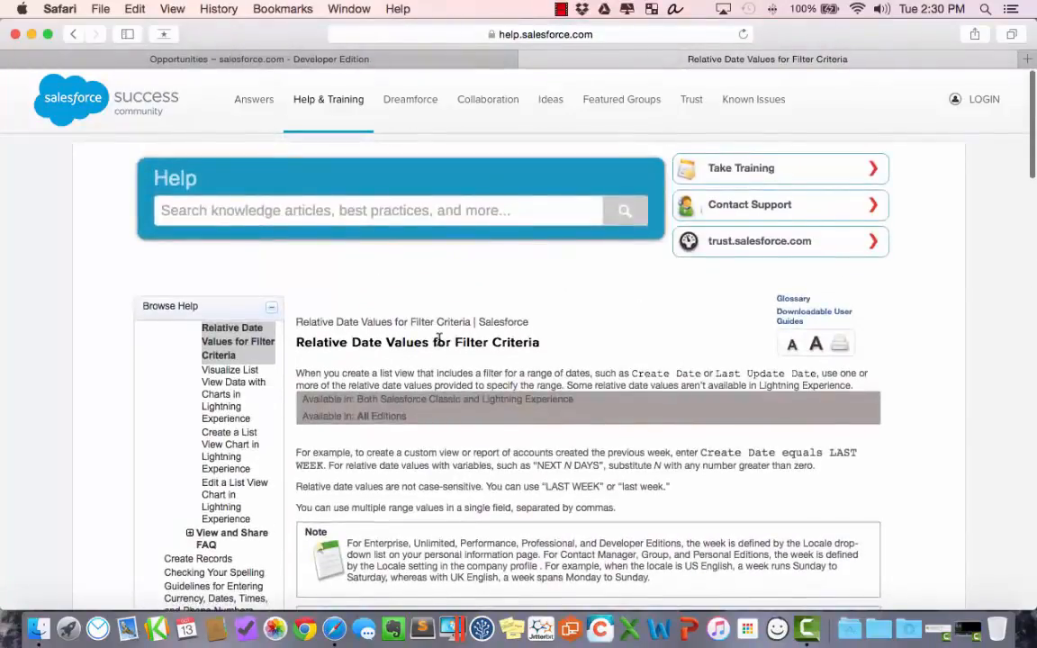